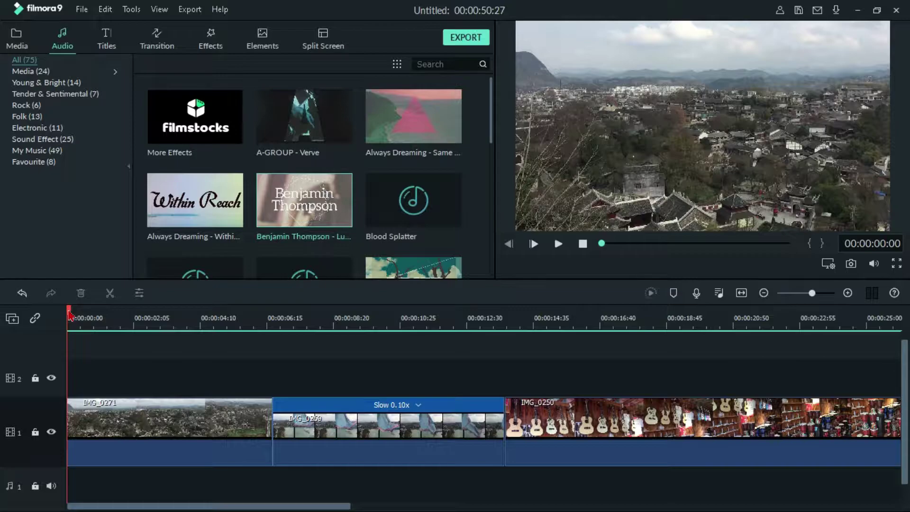
Step: Place the Benjamin Thompson - Lullaby music on audio track 1 at the start of the timeline
left_click_drag(70, 314, 42, 396)
left_click_drag(233, 506, 563, 507)
left_click(447, 332)
left_click(528, 320)
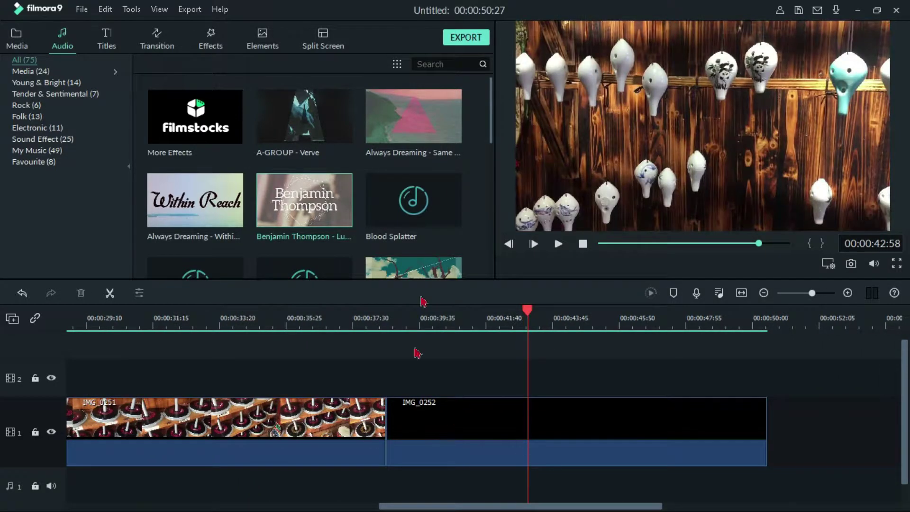
left_click_drag(465, 508, 126, 488)
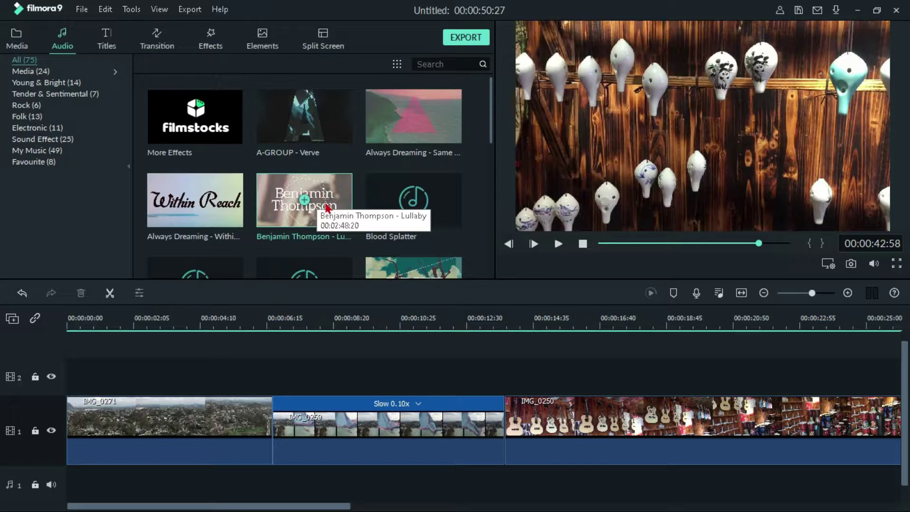
left_click_drag(326, 209, 30, 487)
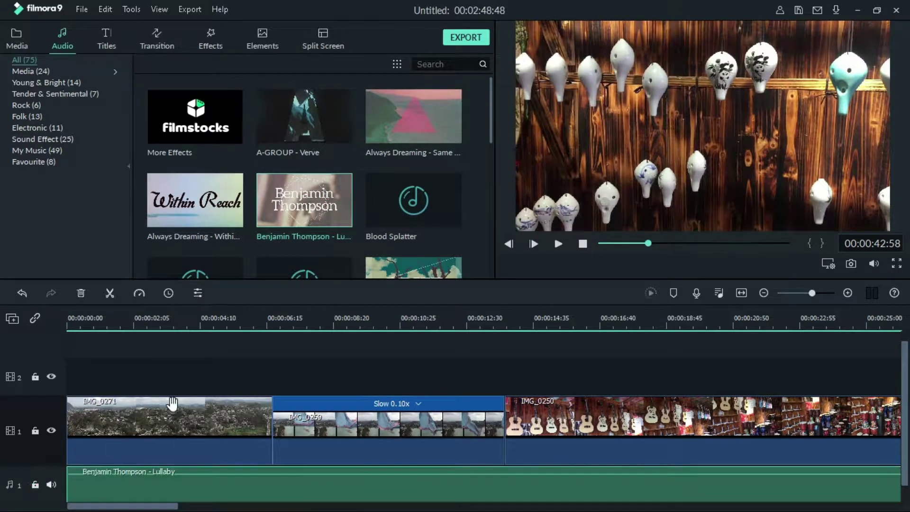
Step: Split the Lullaby audio clip at its quiet spot at 00:00:09:06 and delete the part before the cut
double_click(332, 218)
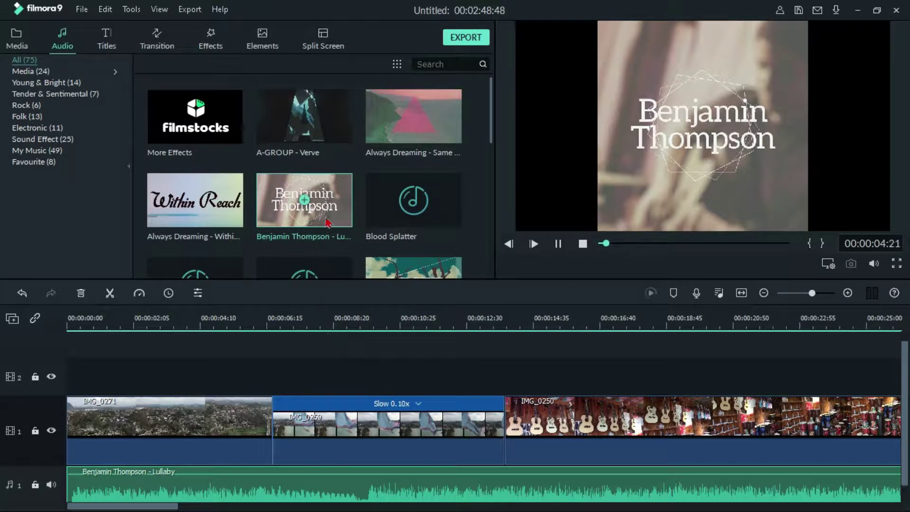
key("space")
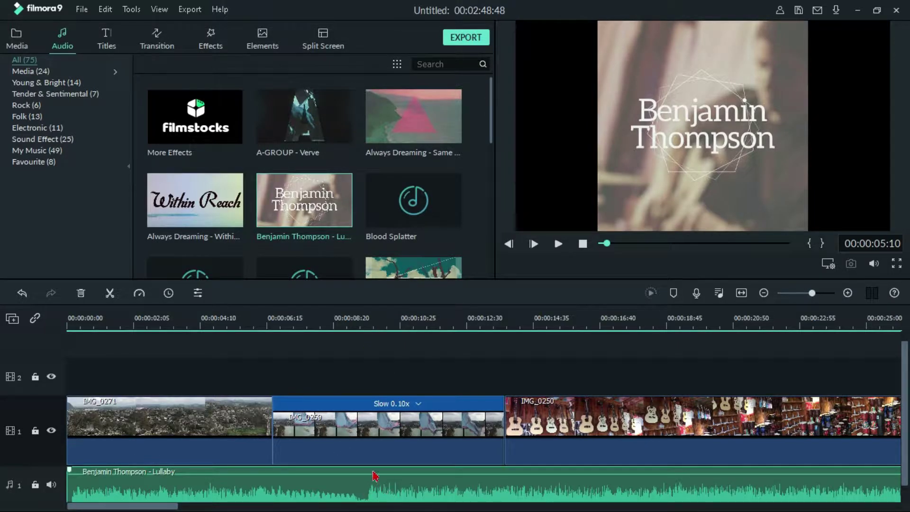
left_click(359, 317)
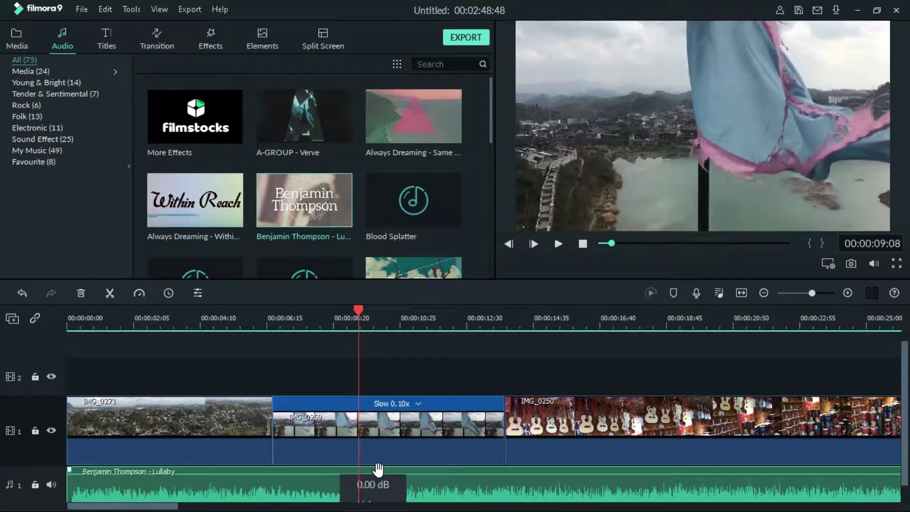
key("space")
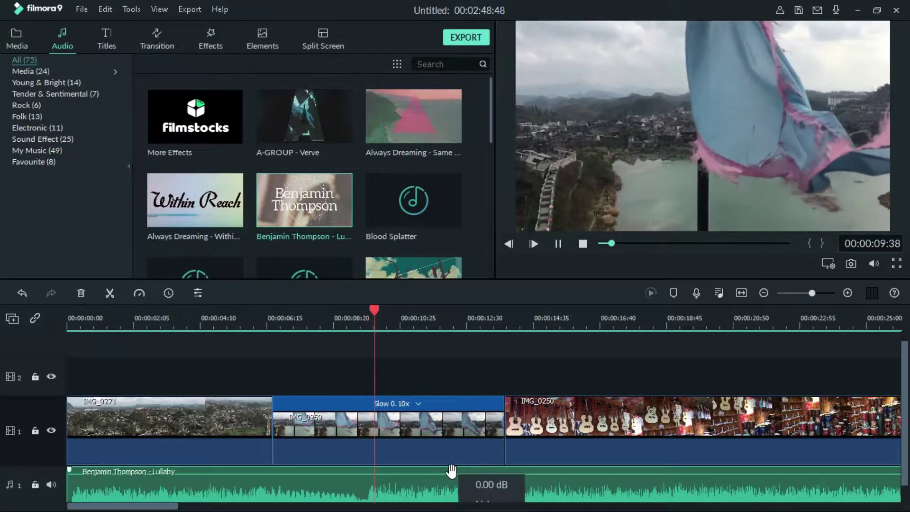
key("space")
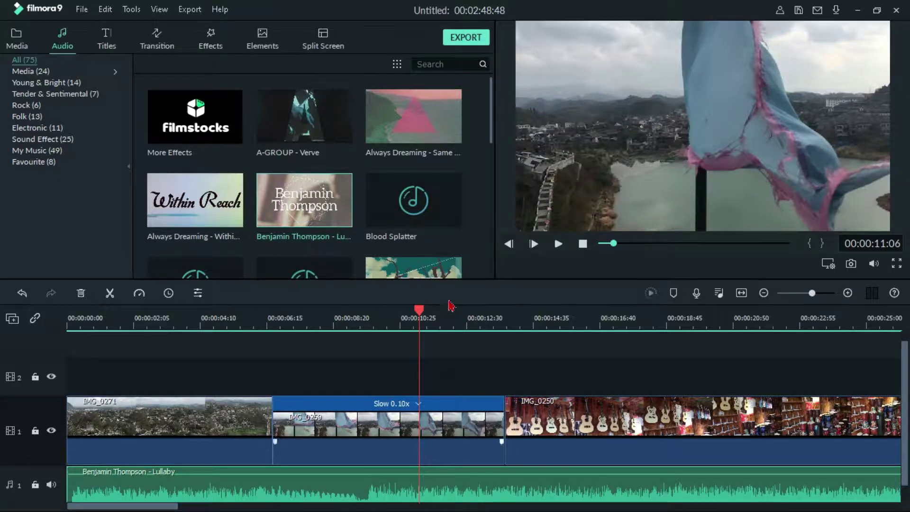
left_click_drag(419, 313, 360, 340)
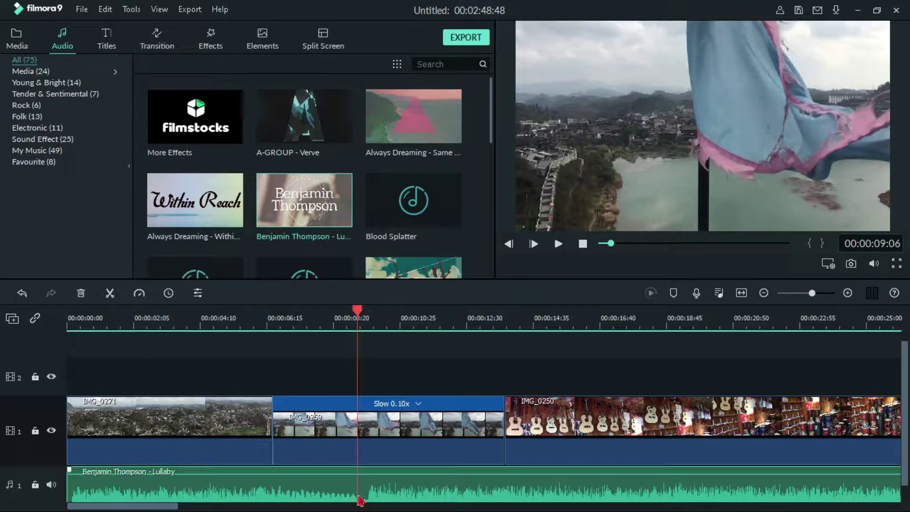
left_click(110, 293)
left_click(304, 487)
key("Delete")
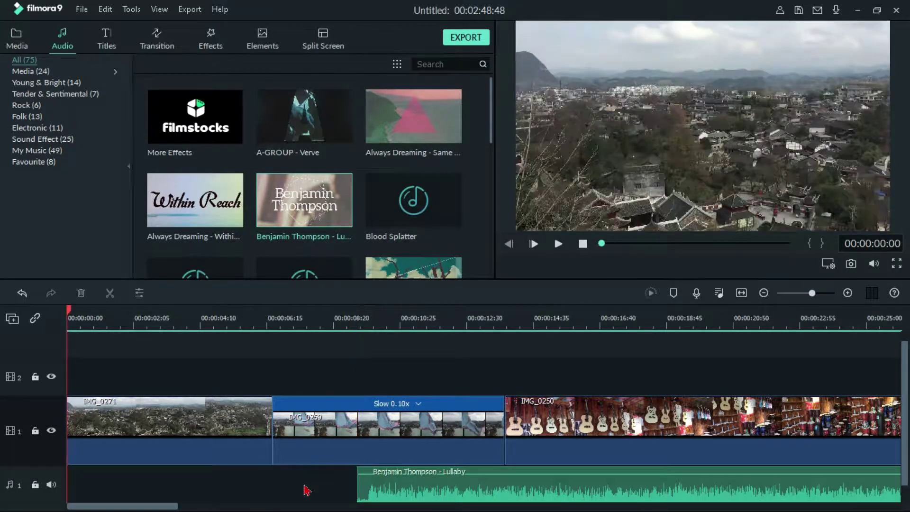
Step: Close the gap before the Lullaby clip so it starts at 00:00:00:00, and give it a short fade-in
right_click(305, 488)
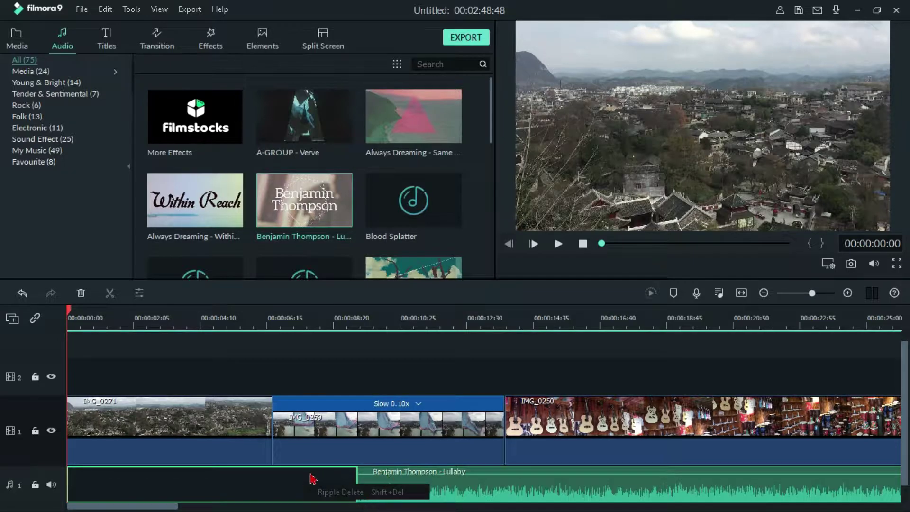
left_click(439, 492)
left_click_drag(416, 489, 81, 471)
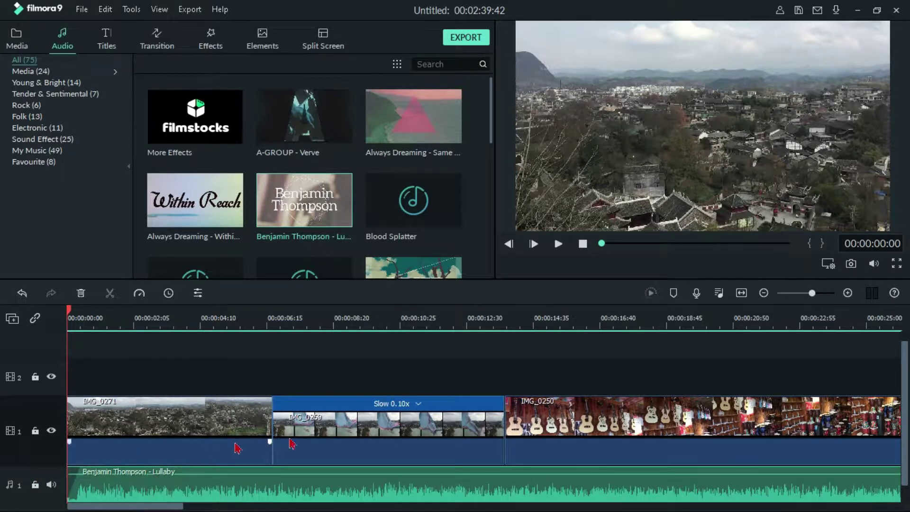
Step: Raise the Lullaby clip's volume to 6 dB and play the timeline from the start to check it
mouse_move(588, 475)
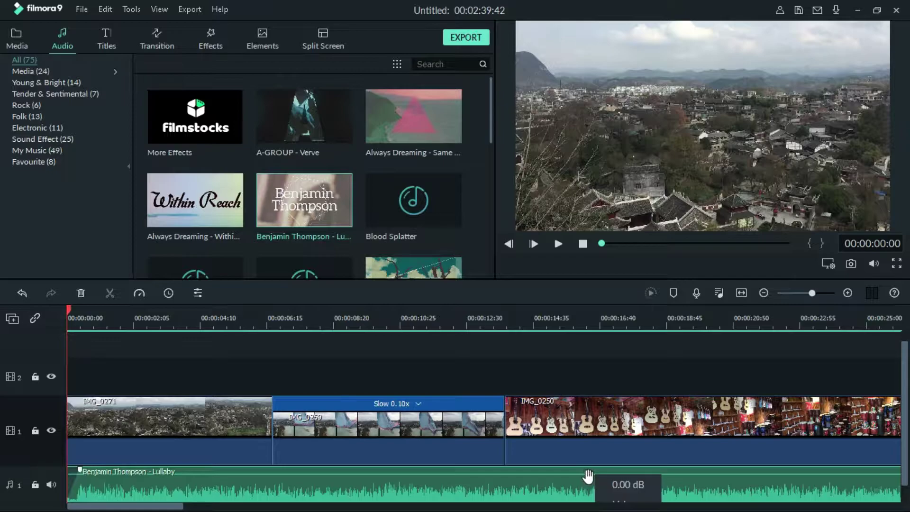
left_click_drag(588, 475, 587, 455)
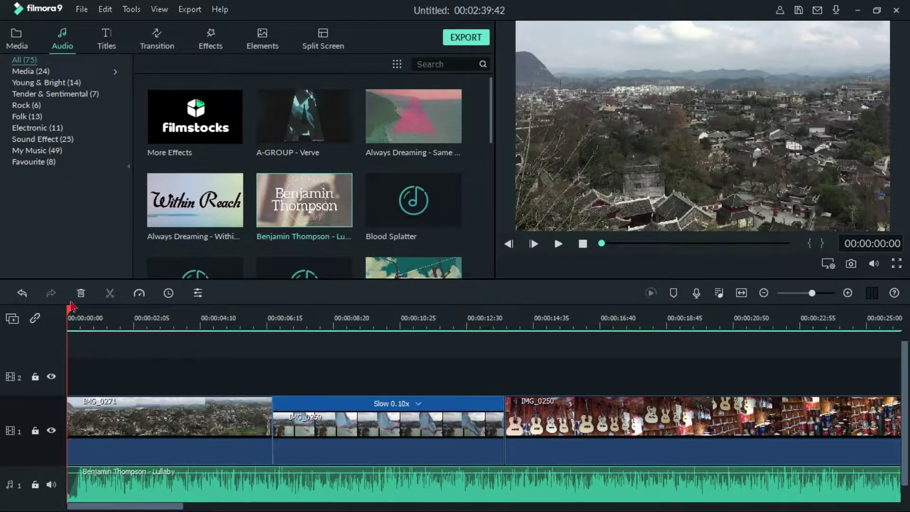
key("space")
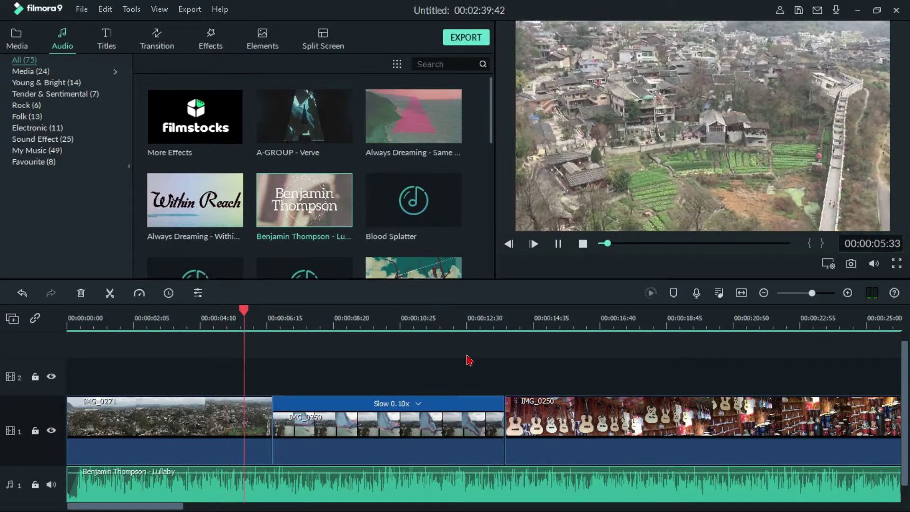
Step: Split video clip IMG_0271 at 00:00:03:48 and delete the part after the cut
left_click(189, 378)
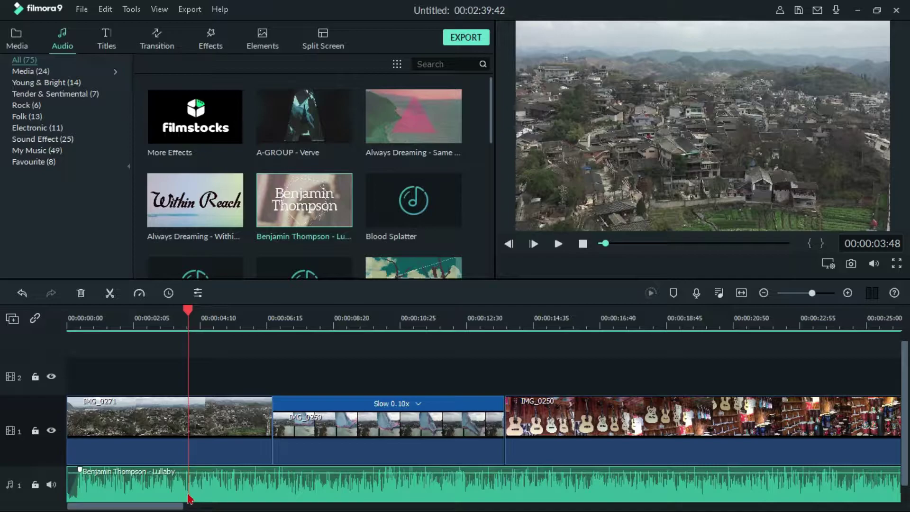
left_click(189, 426)
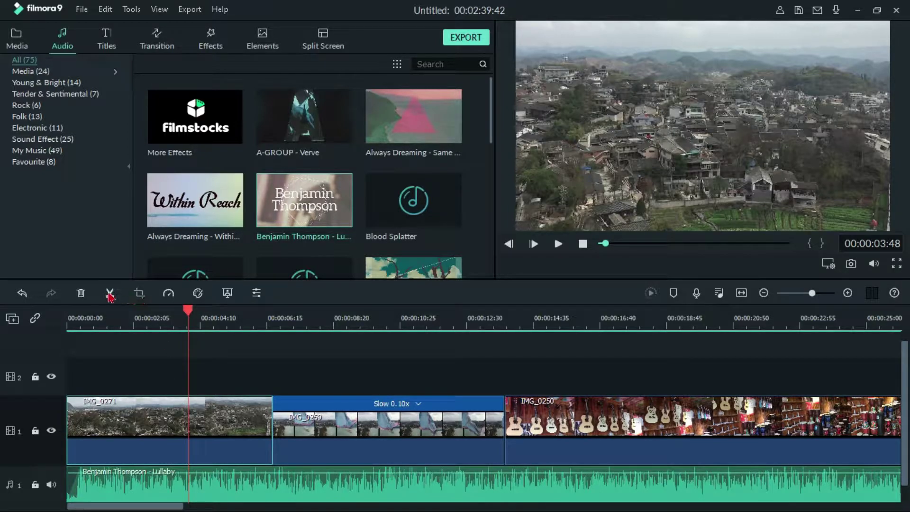
left_click(110, 295)
key("Delete")
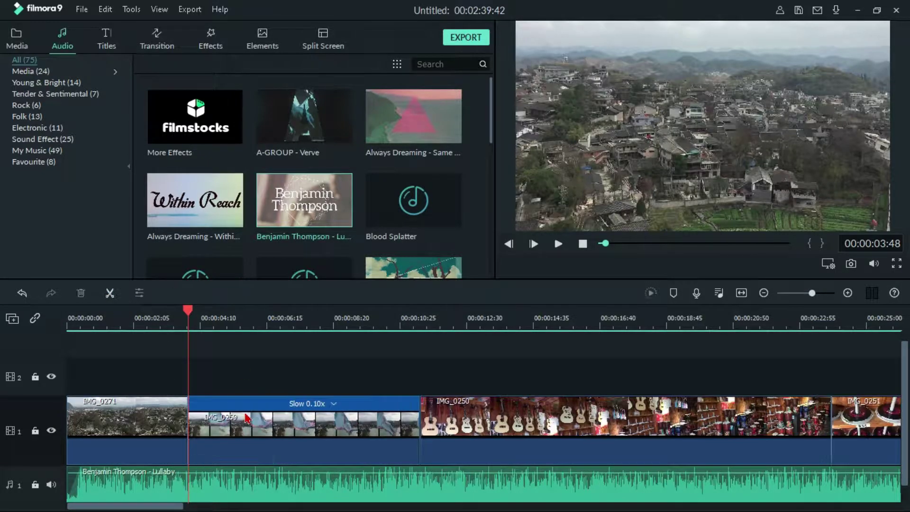
Step: Find the next cut point by ear, split slow-motion clip IMG_0259 at 00:00:06:58 and delete its remainder
left_click_drag(188, 317, 8, 319)
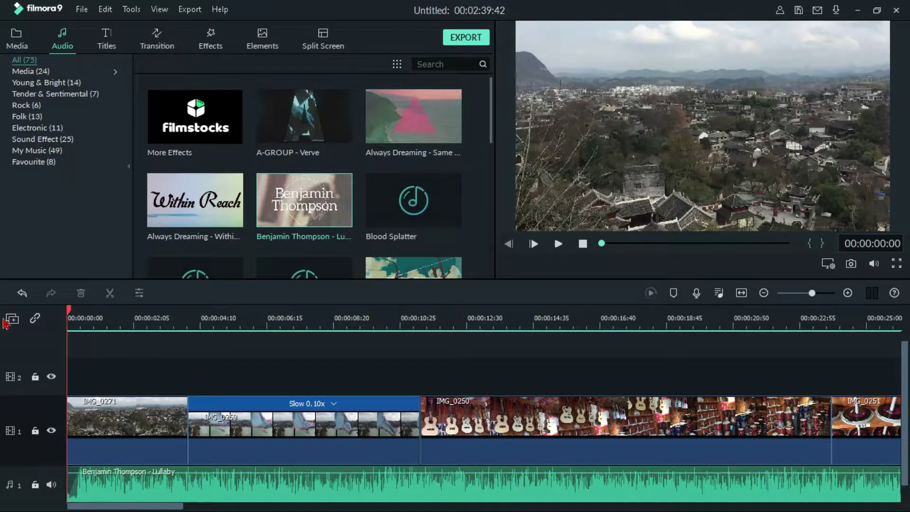
key("space")
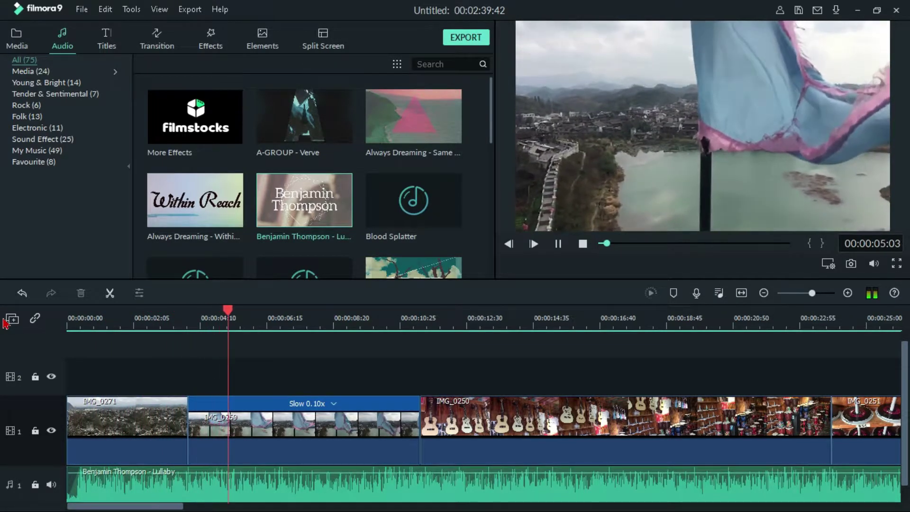
key("space")
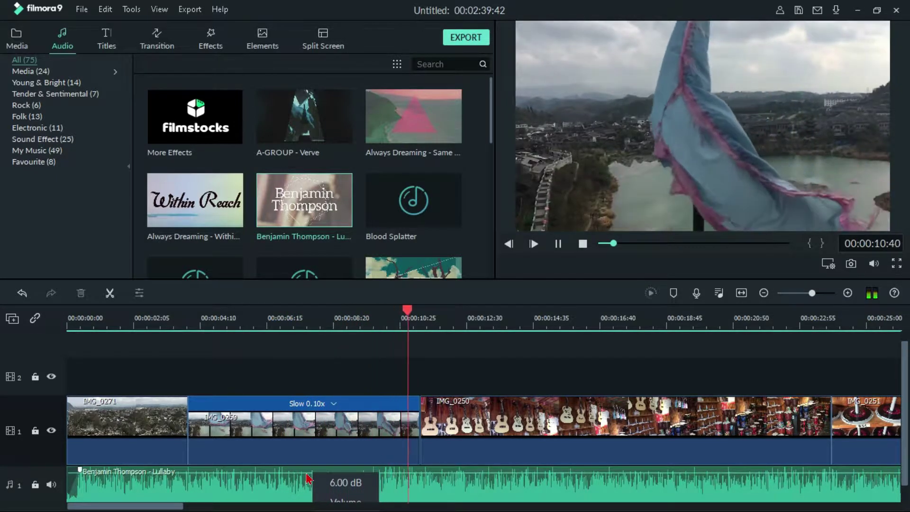
key("space")
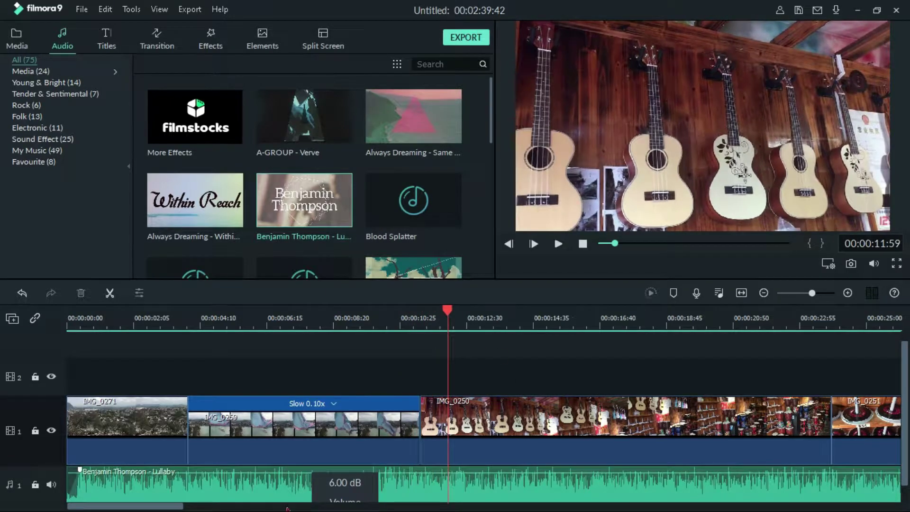
left_click(272, 322)
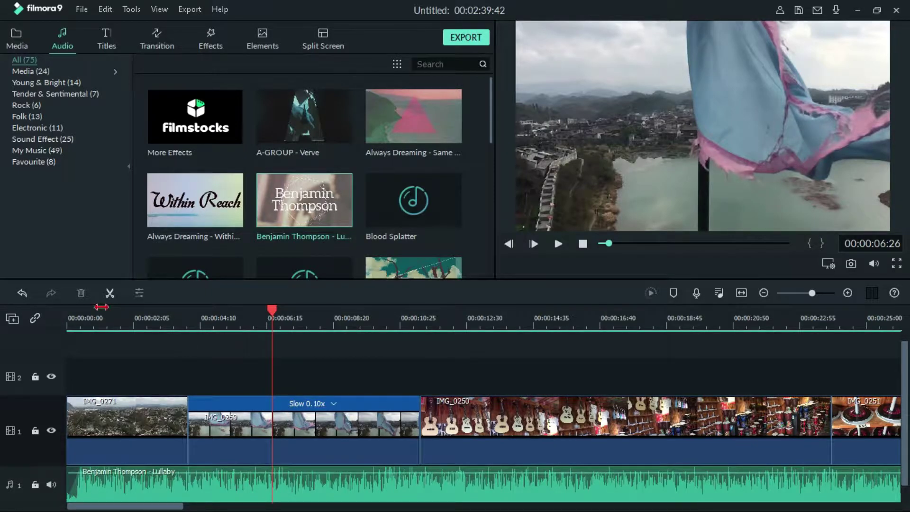
key("space")
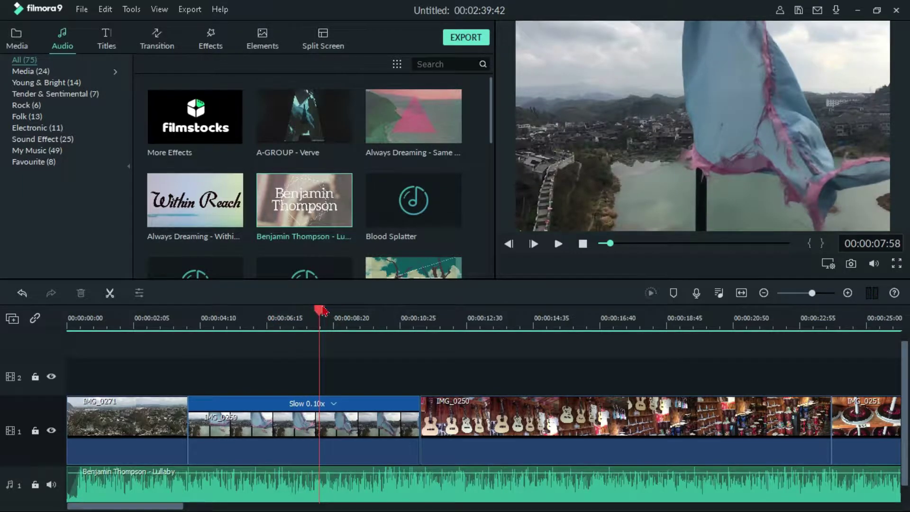
left_click_drag(315, 317, 287, 327)
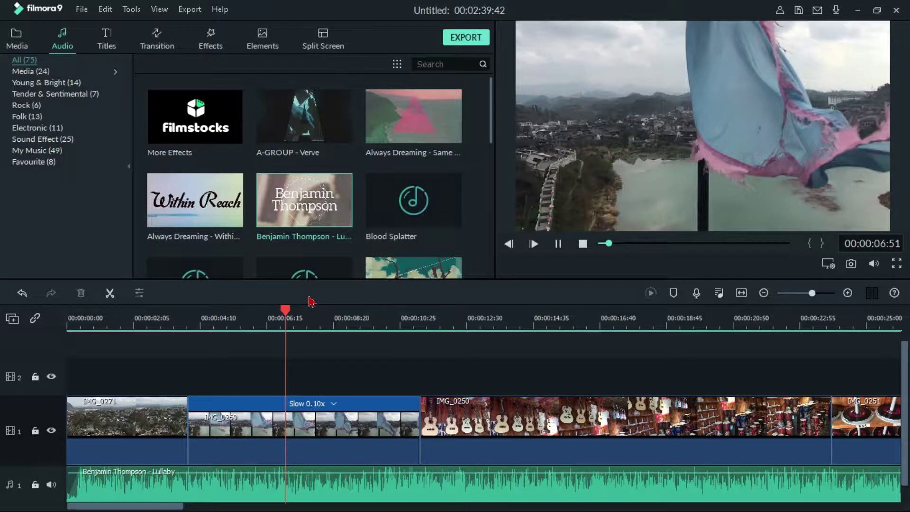
key("space")
left_click_drag(303, 313, 291, 327)
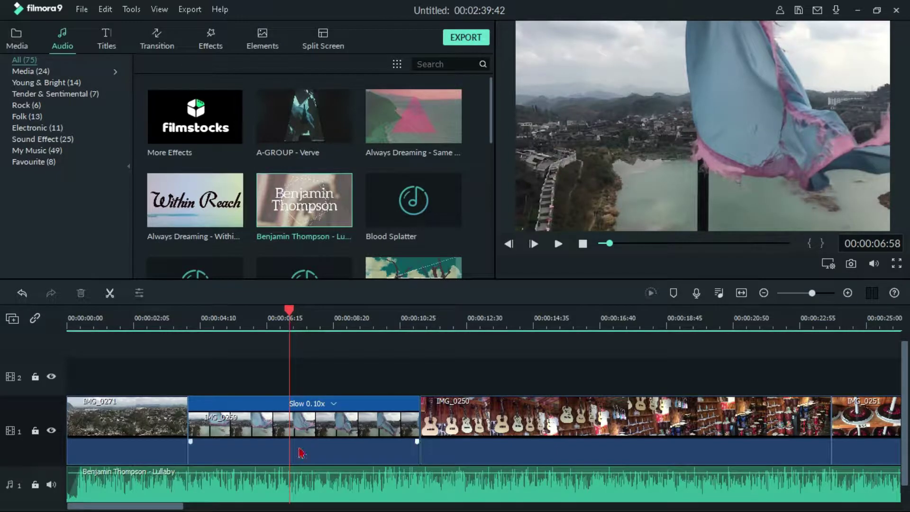
left_click(299, 426)
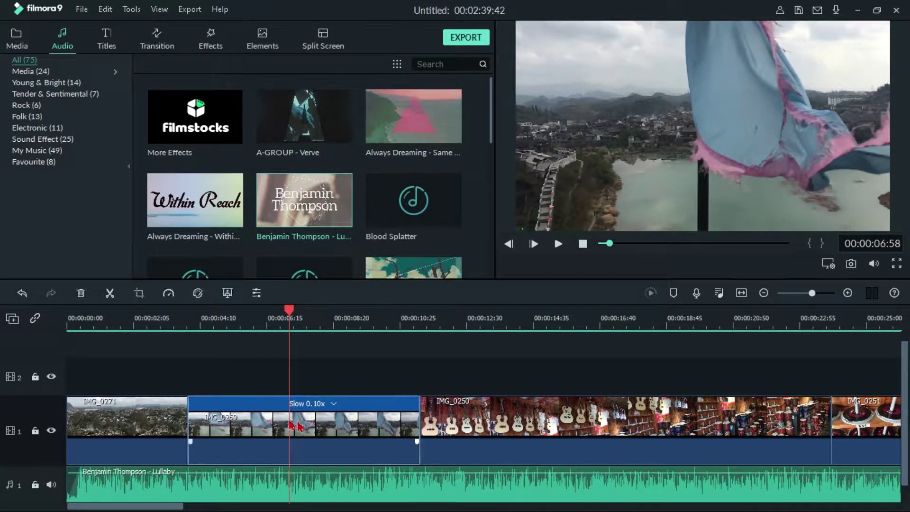
left_click(110, 293)
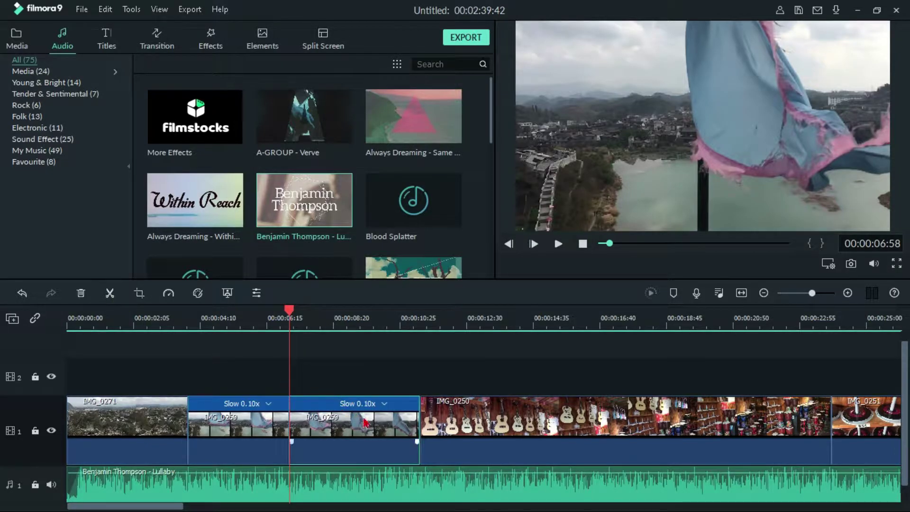
key("Delete")
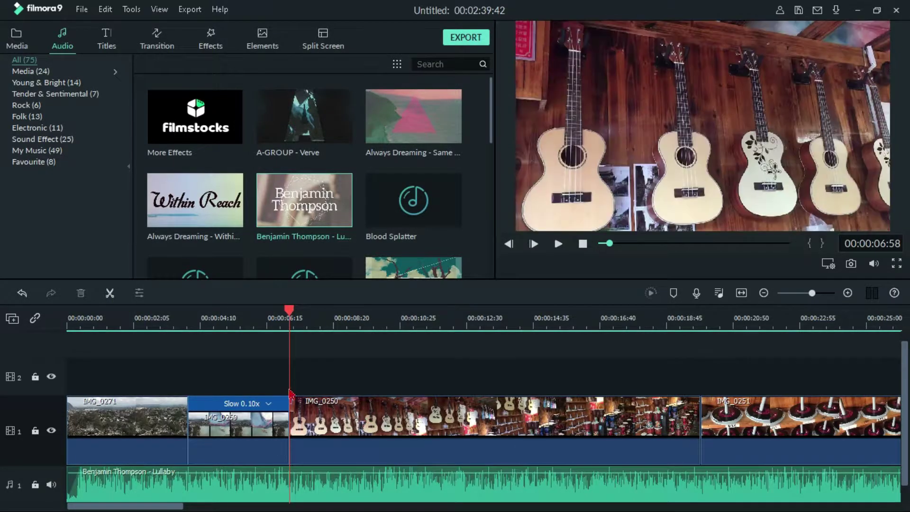
Step: Play the timeline from the beginning to check the trimmed clips against the music
left_click_drag(288, 315, 2, 313)
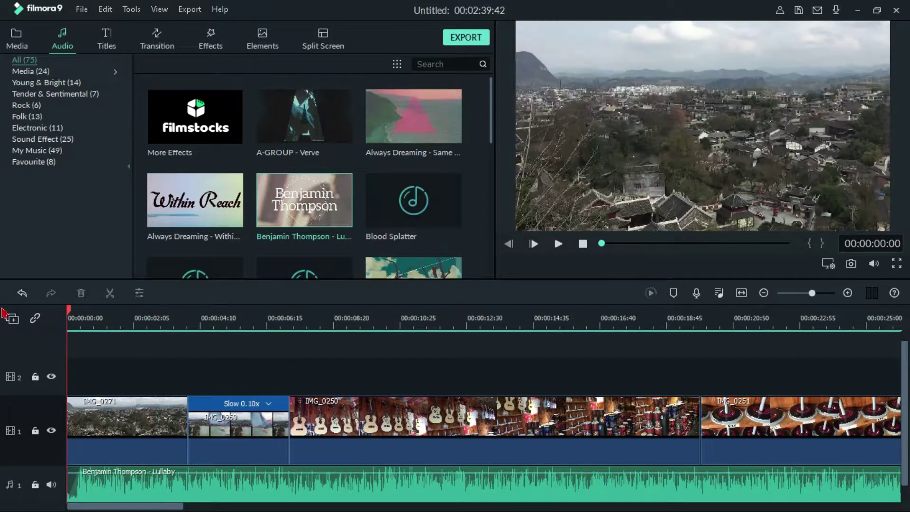
key("space")
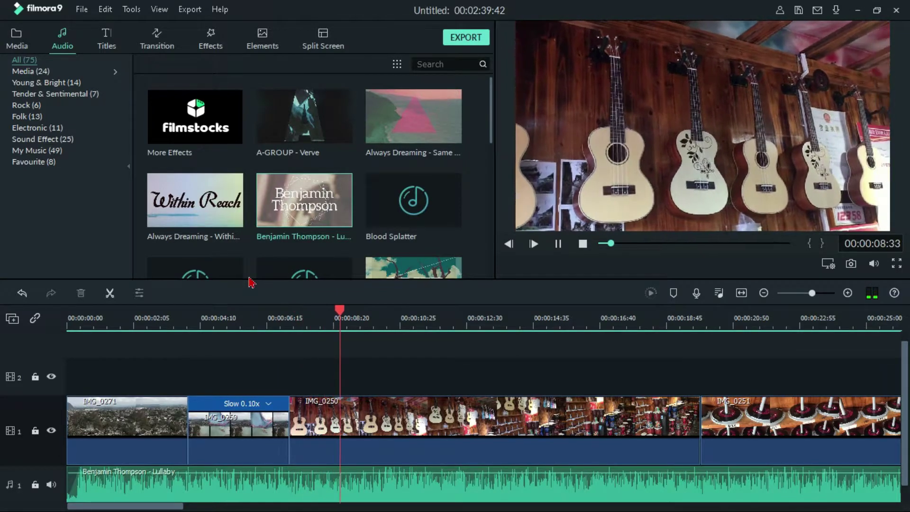
key("space")
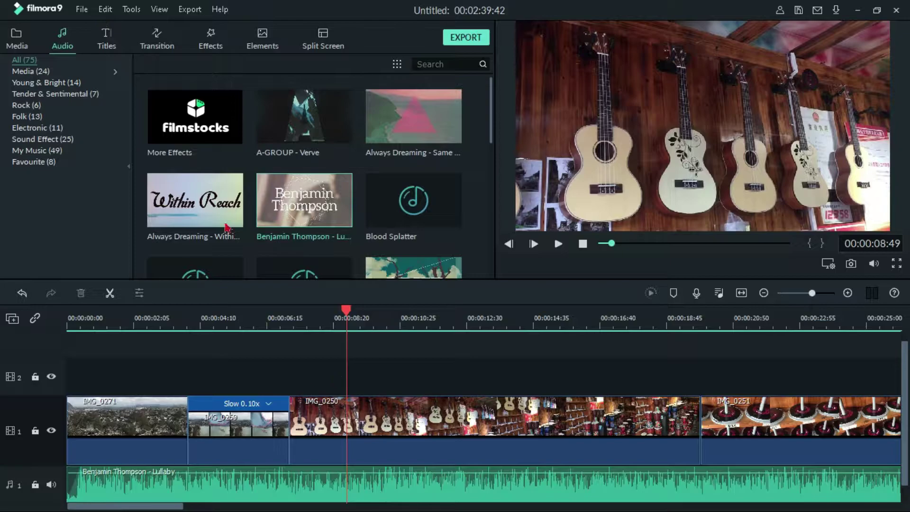
Step: Preview the 3D transition Orb 1 and place it at the cut between clips IMG_0259 and IMG_0250
left_click(157, 29)
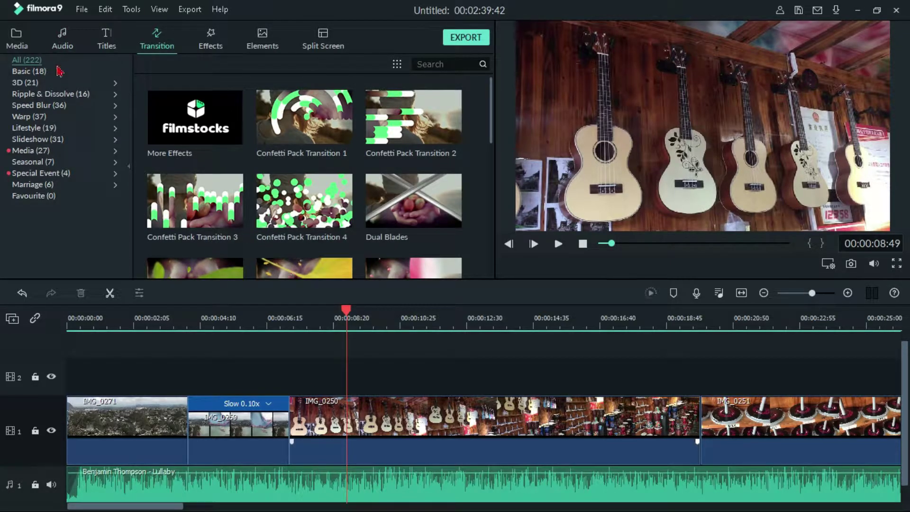
left_click(53, 83)
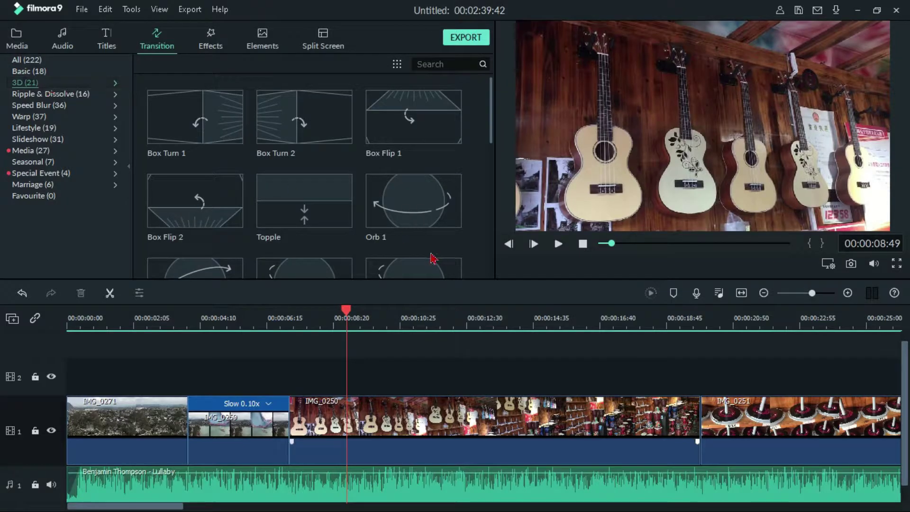
left_click(445, 212)
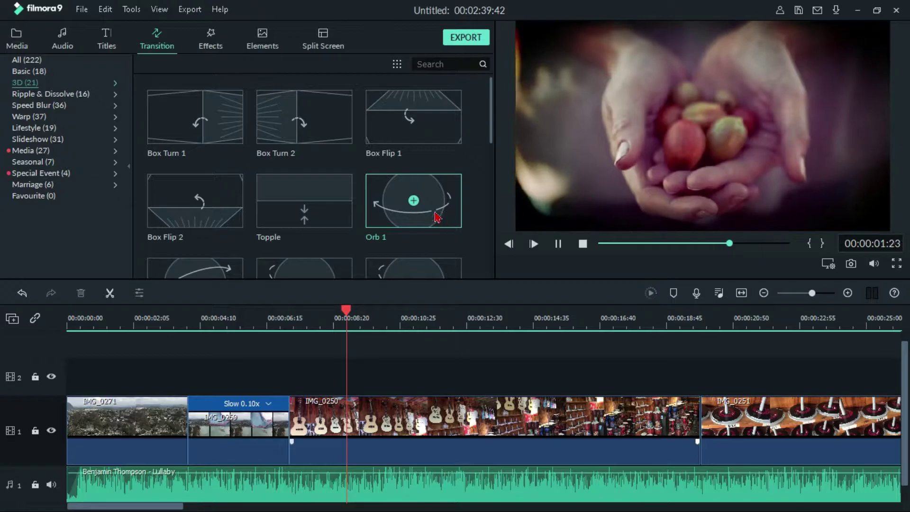
double_click(437, 215)
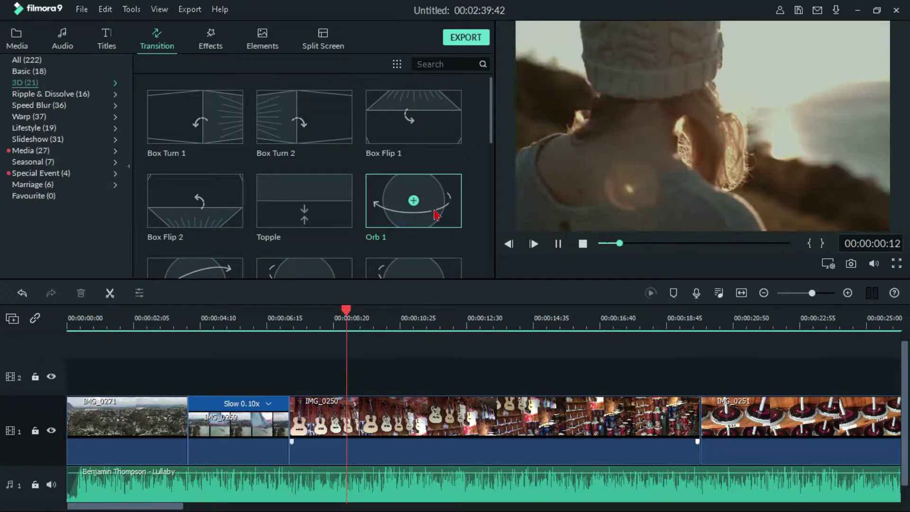
left_click_drag(436, 215, 300, 428)
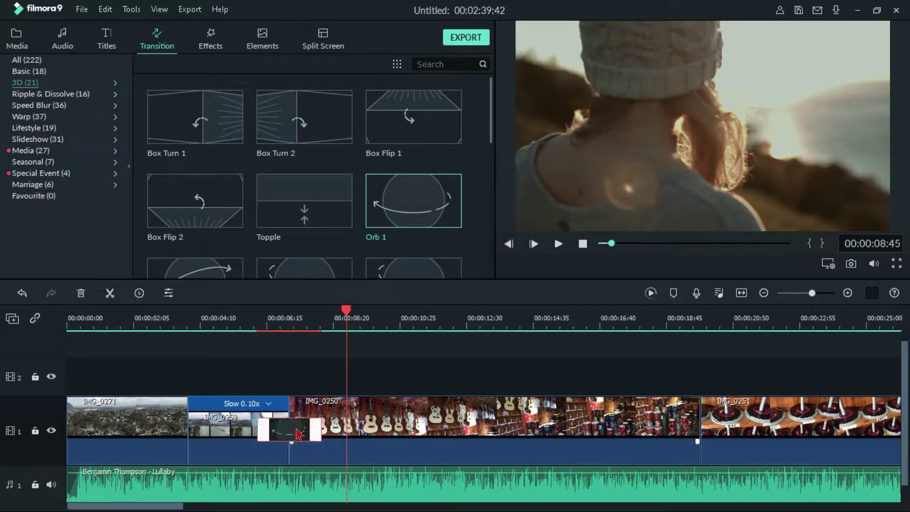
Step: Set the Orb 1 transition's duration to 1 second and play the timeline through it to check the result
double_click(298, 433)
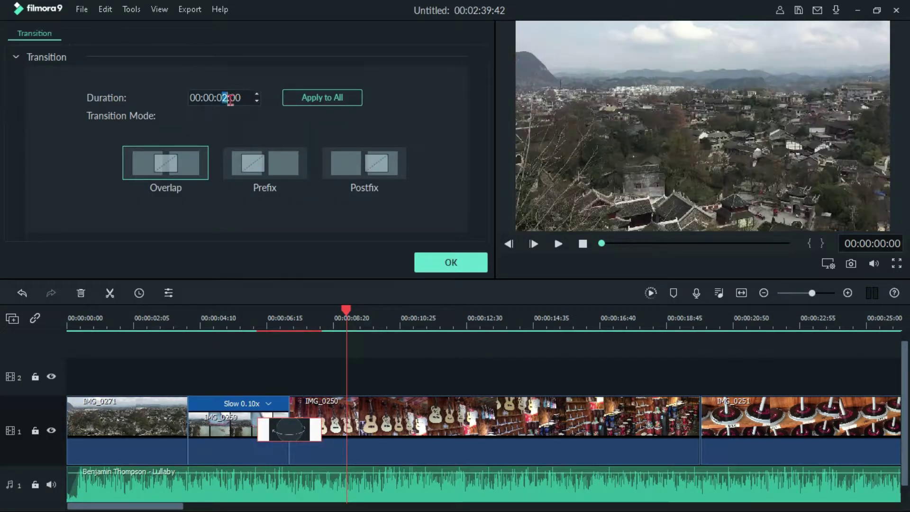
type("1")
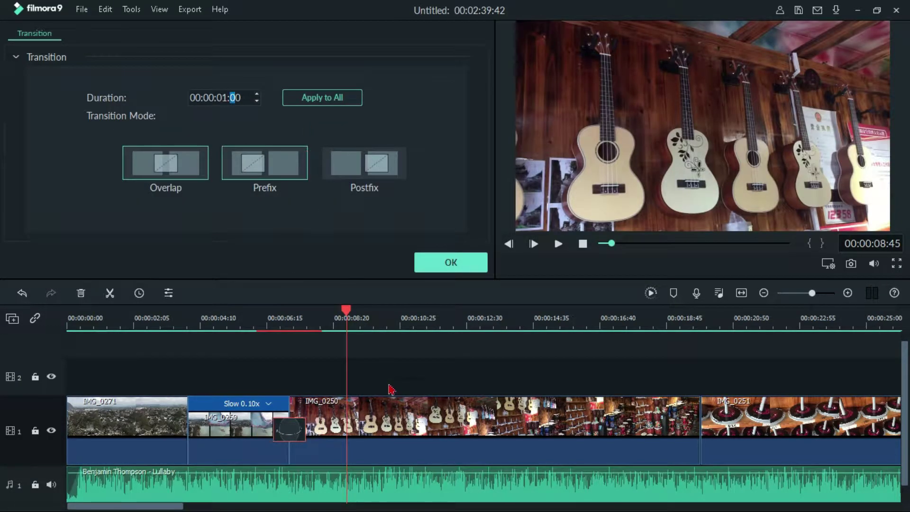
left_click(231, 316)
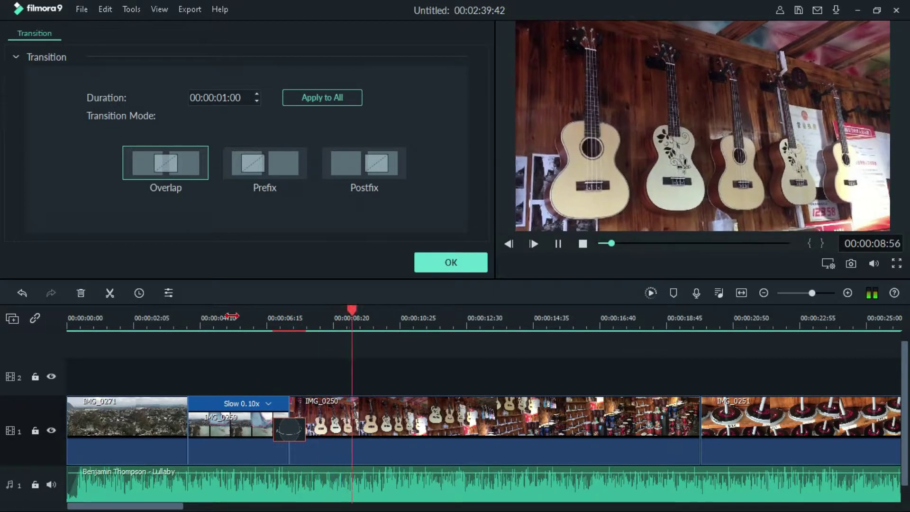
key("space")
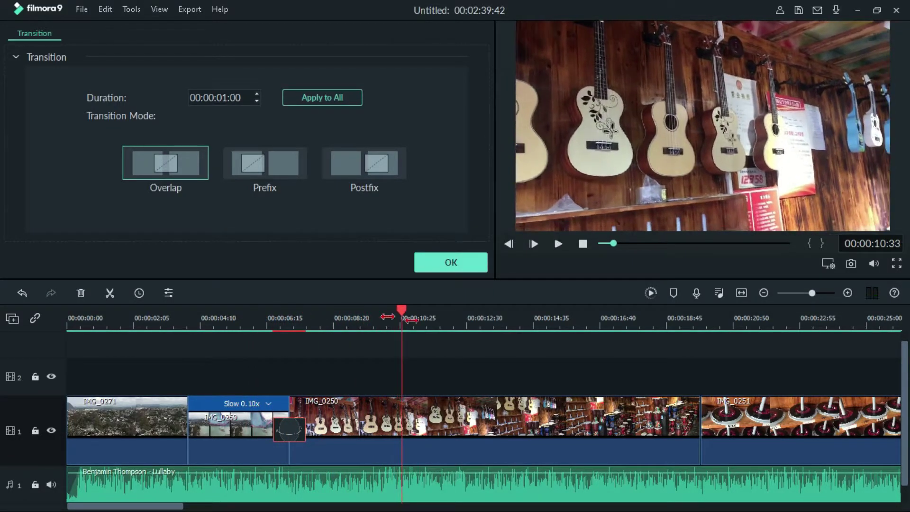
Step: Find the next cut point by ear and split clip IMG_0250 at 00:00:09:58
left_click_drag(405, 317, 350, 317)
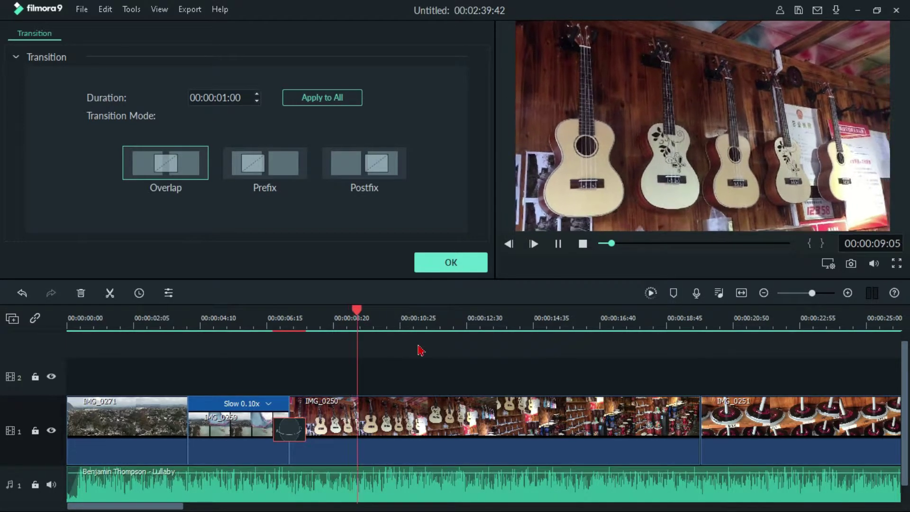
key("space")
left_click_drag(395, 311, 387, 321)
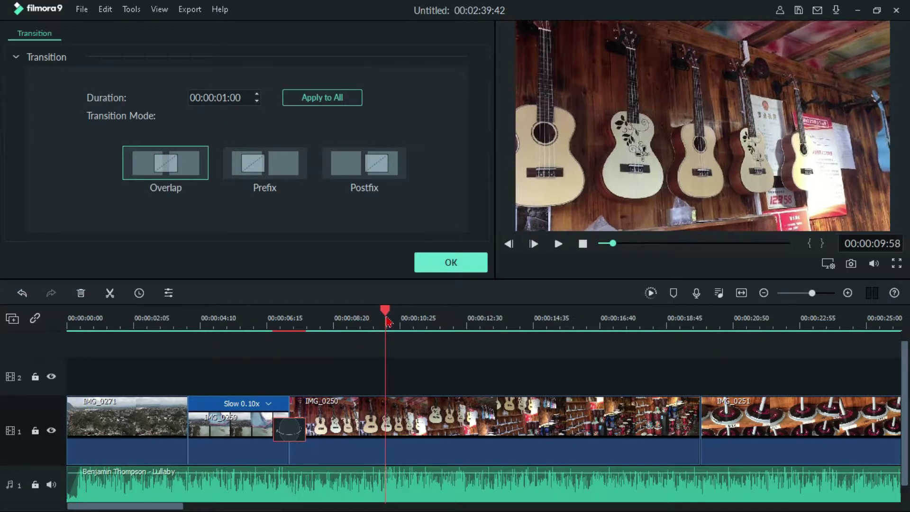
left_click(390, 417)
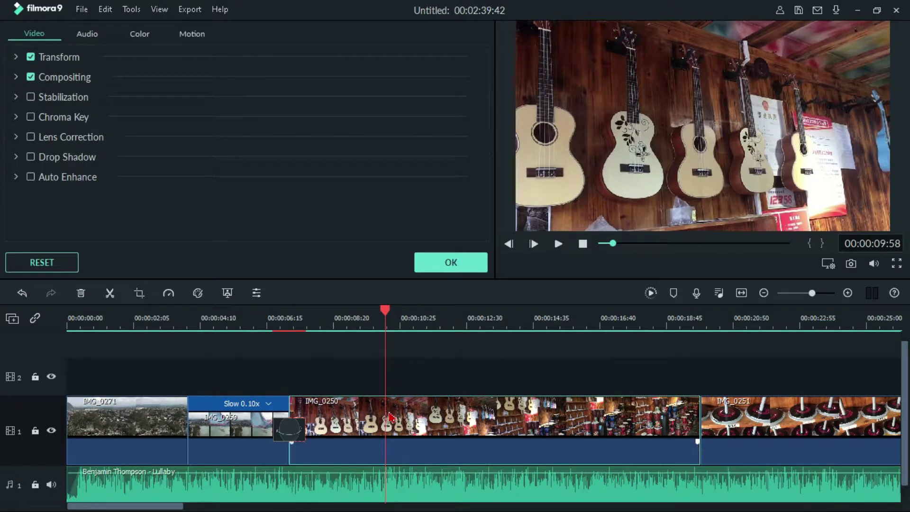
left_click(110, 293)
Step: Split the remaining part of IMG_0250 again at 00:00:12:07 to isolate a short middle piece
left_click(531, 316)
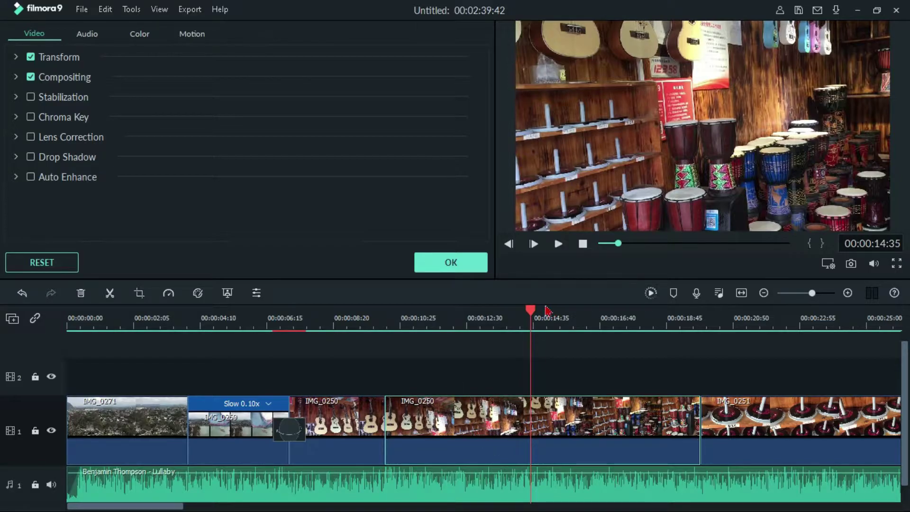
left_click_drag(532, 317, 455, 347)
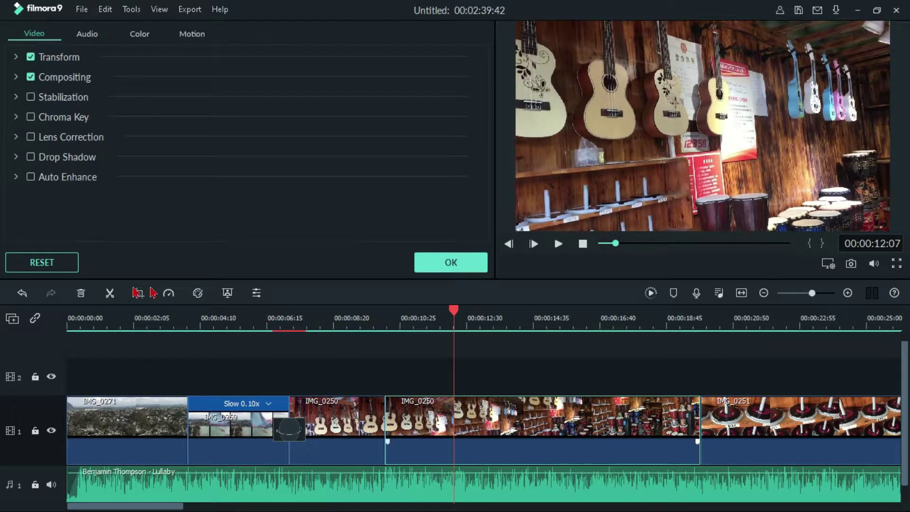
left_click(110, 293)
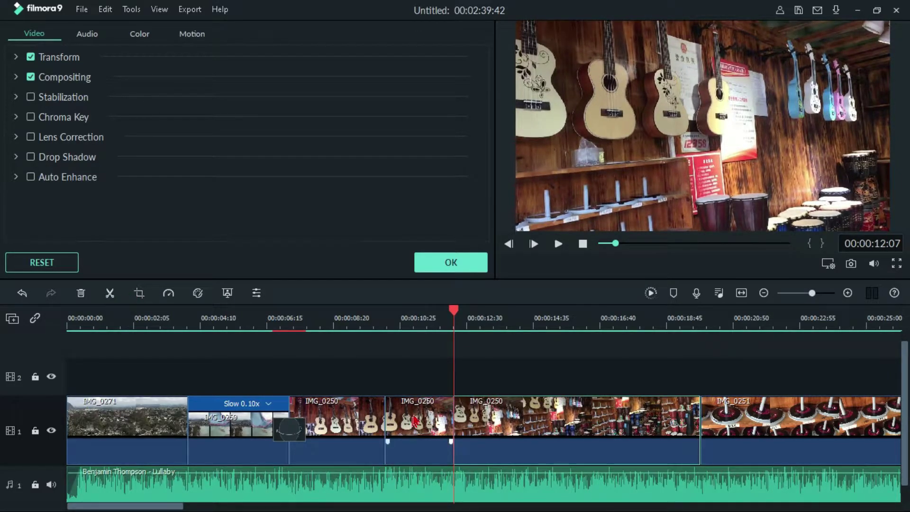
Step: Speed up the short middle piece of IMG_0250 to 20x and delete the gap after it
left_click(414, 420)
left_click(169, 294)
mouse_move(224, 346)
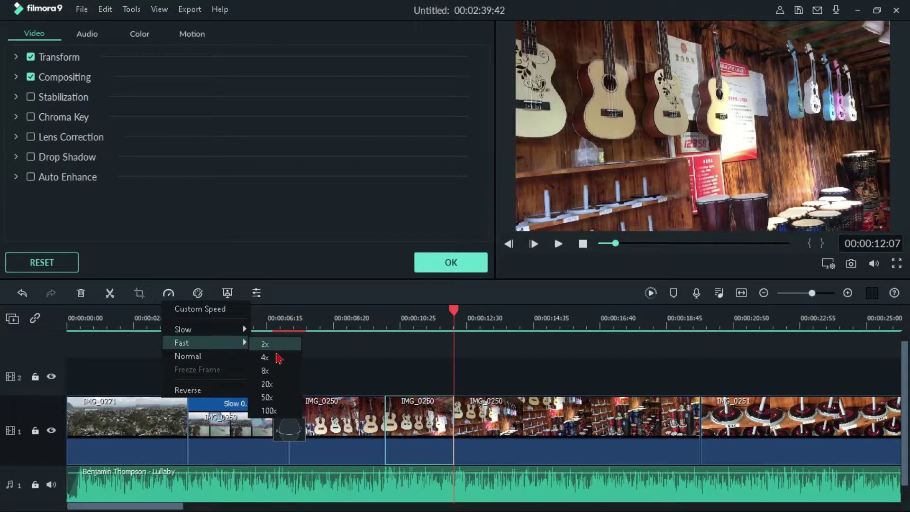
left_click(278, 385)
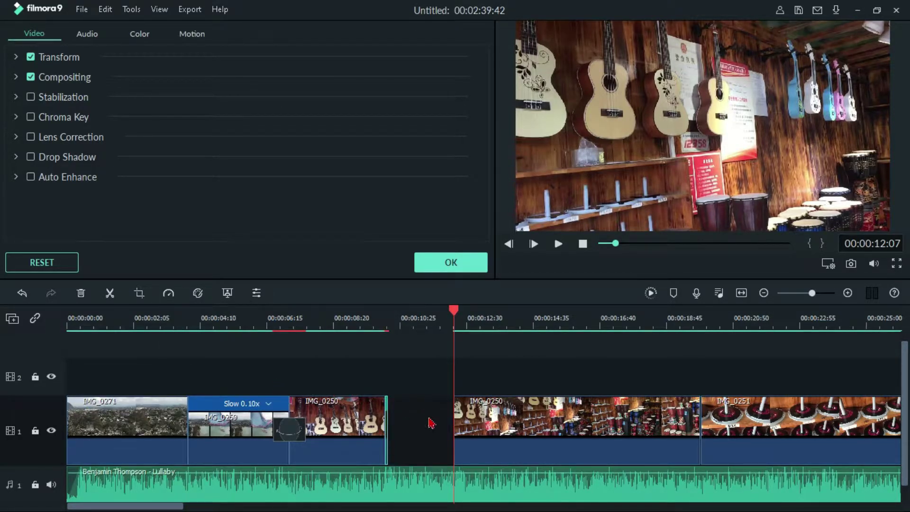
left_click(421, 435)
key("Delete")
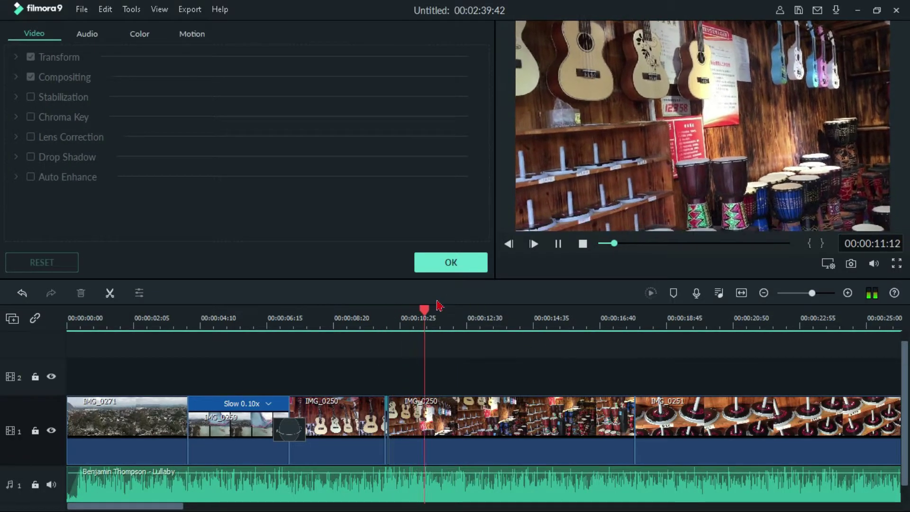
Step: Replay the sped-up section and move all following clips further along the track to make room after the short IMG_0250 piece
key("space")
left_click_drag(450, 317, 360, 315)
left_click(405, 408)
left_click_drag(420, 357, 752, 438)
left_click_drag(234, 508, 167, 506)
left_click_drag(435, 420, 613, 412)
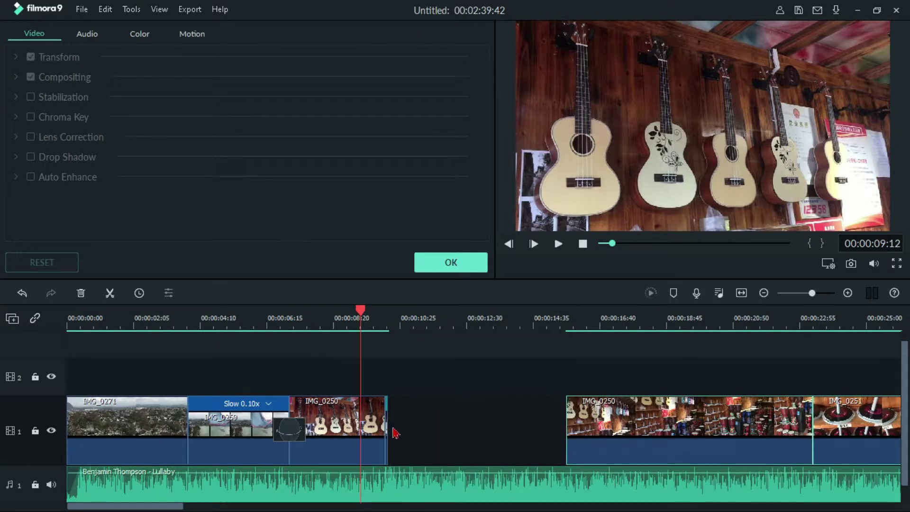
Step: Set the speed of the short middle IMG_0250 piece to 8x
left_click(386, 435)
left_click(170, 297)
mouse_move(206, 343)
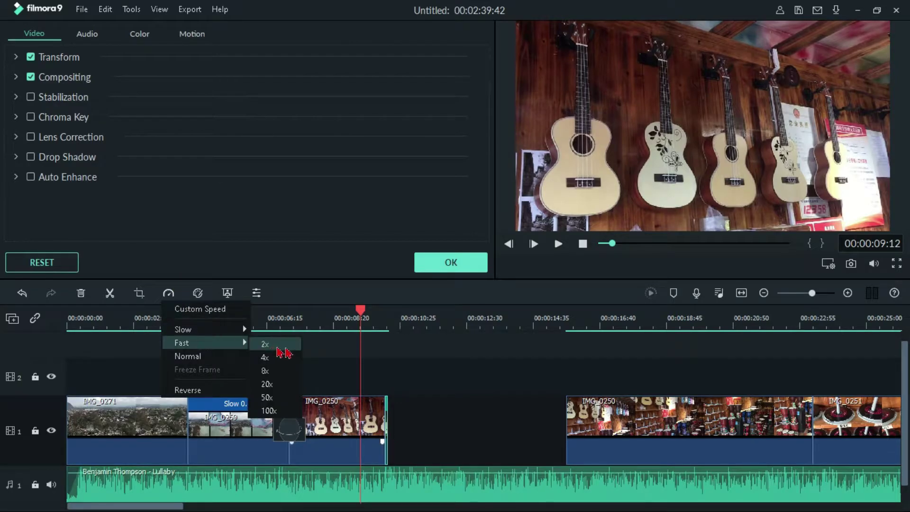
left_click(274, 372)
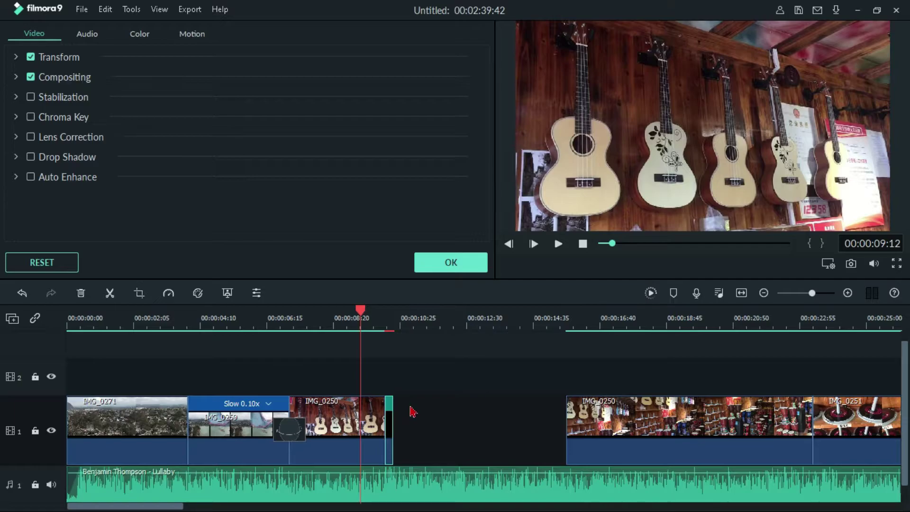
Step: Delete the gap between the sped-up piece and the rest of IMG_0250
left_click(561, 378)
left_click_drag(540, 365, 412, 389)
right_click(429, 436)
left_click(498, 445)
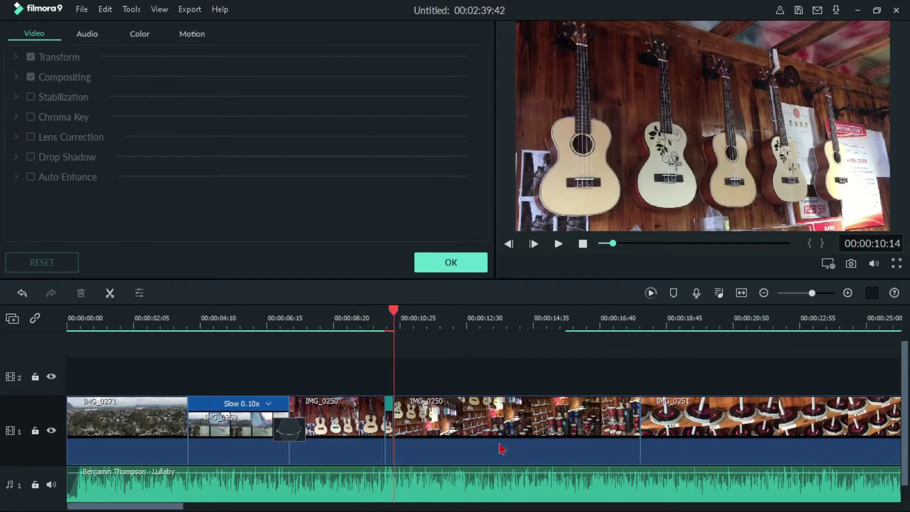
Step: Play the timeline from about 00:00:08:48 to check the sped-up piece against the music
left_click_drag(393, 312, 355, 312)
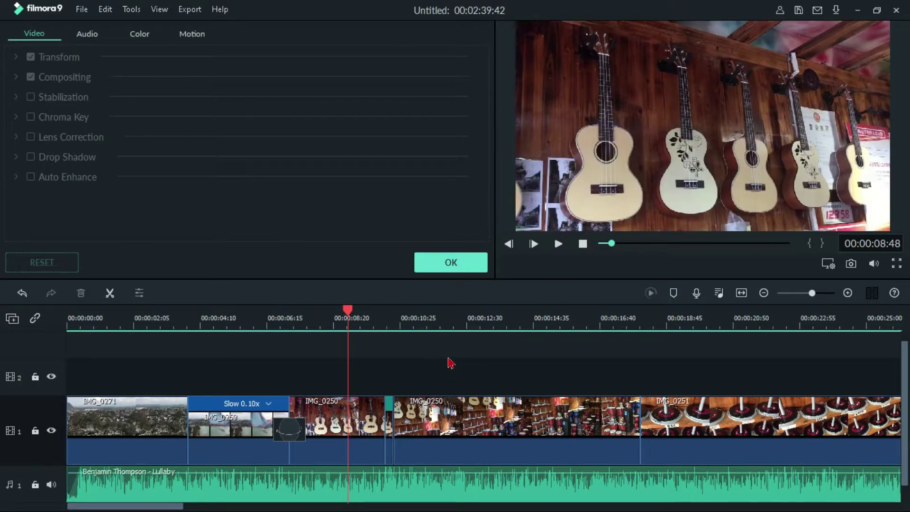
key("space")
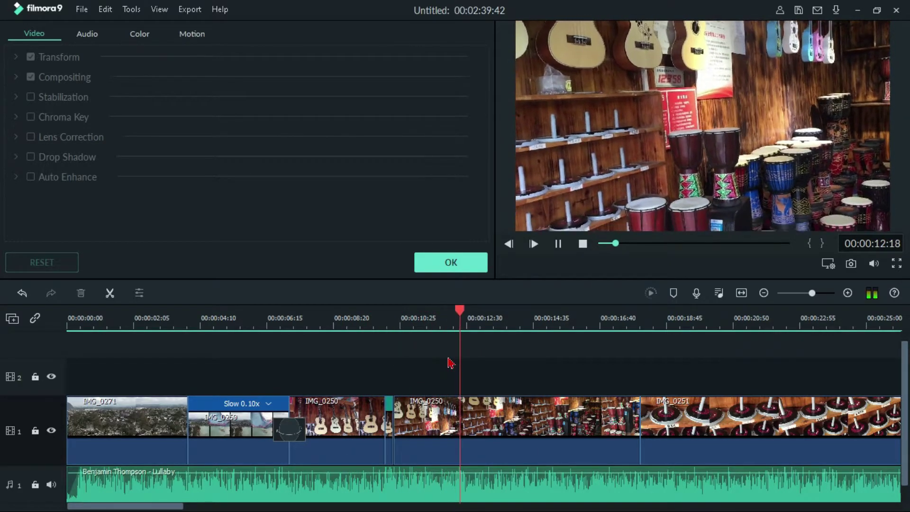
key("space")
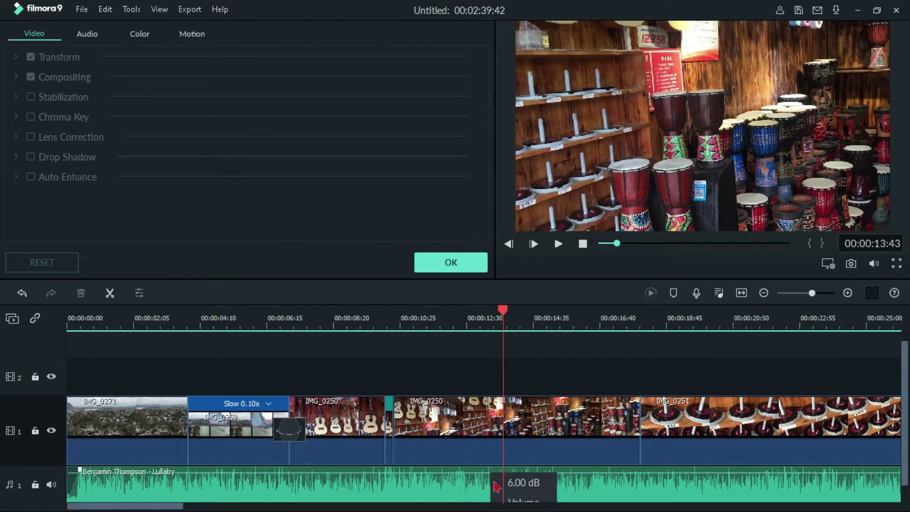
Step: Find the next cut point by ear, split the last IMG_0250 part at 00:00:15:55 and delete its remainder
key("space")
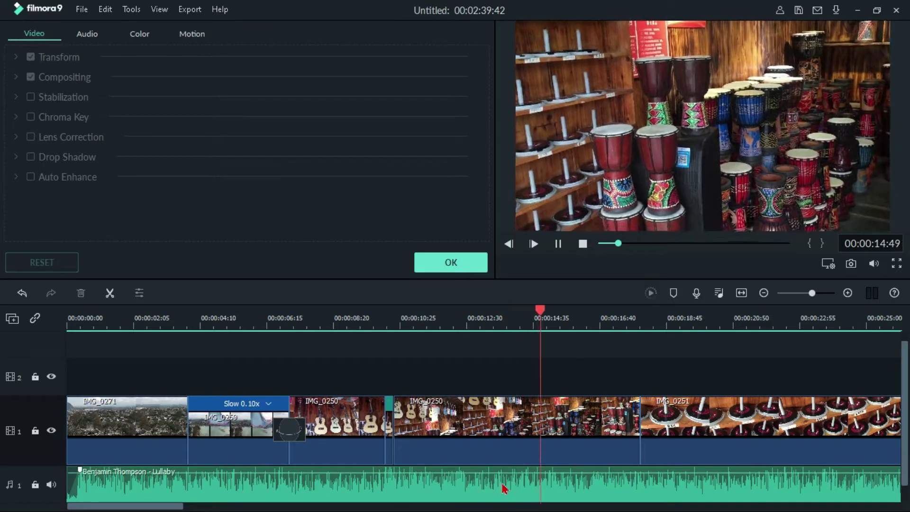
key("space")
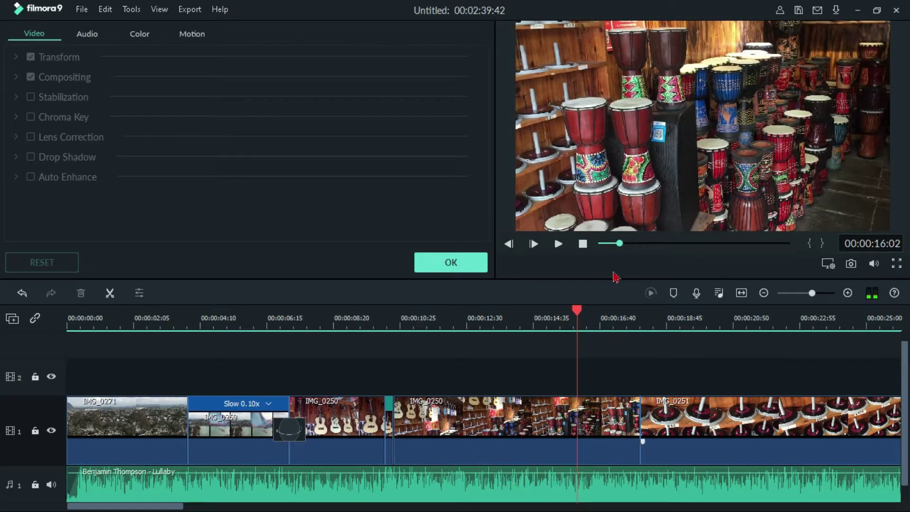
left_click_drag(577, 312, 577, 316)
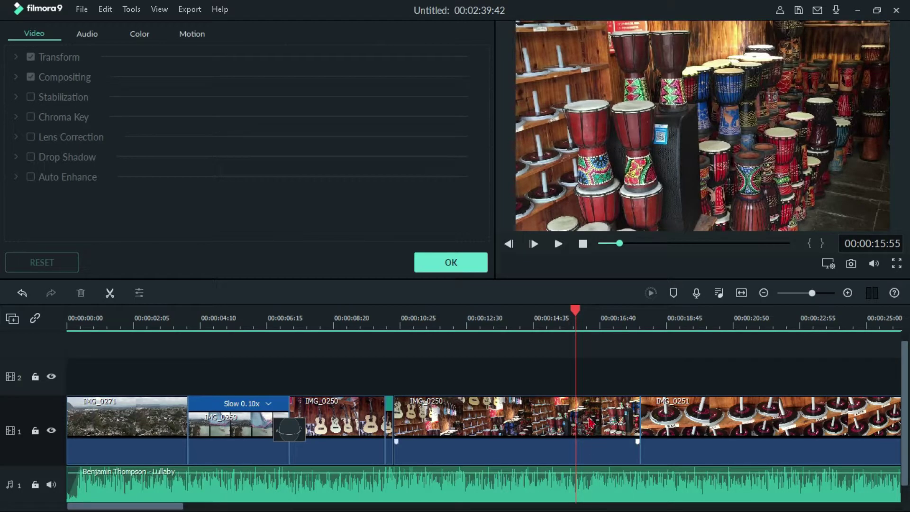
left_click(590, 421)
left_click(111, 297)
left_click(607, 415)
key("Delete")
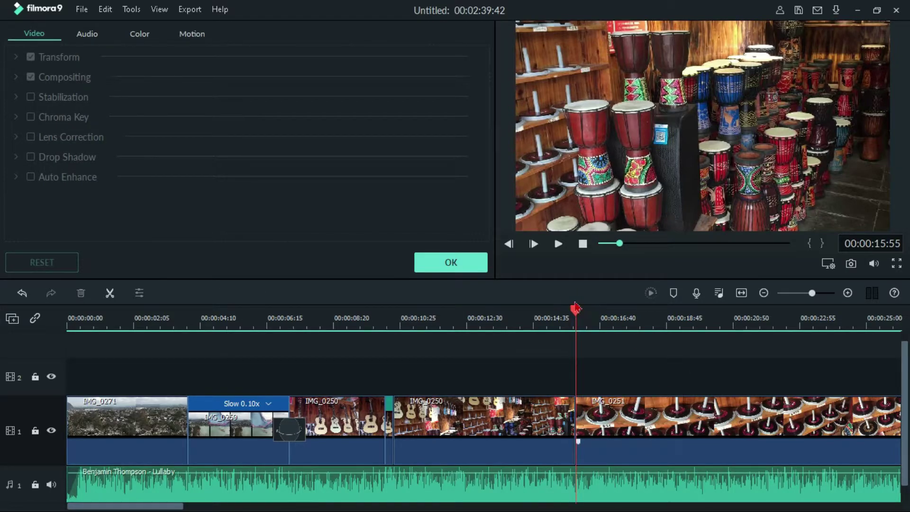
Step: Play across the new cut from IMG_0250 to IMG_0251 to check it against the music
left_click_drag(575, 314, 517, 320)
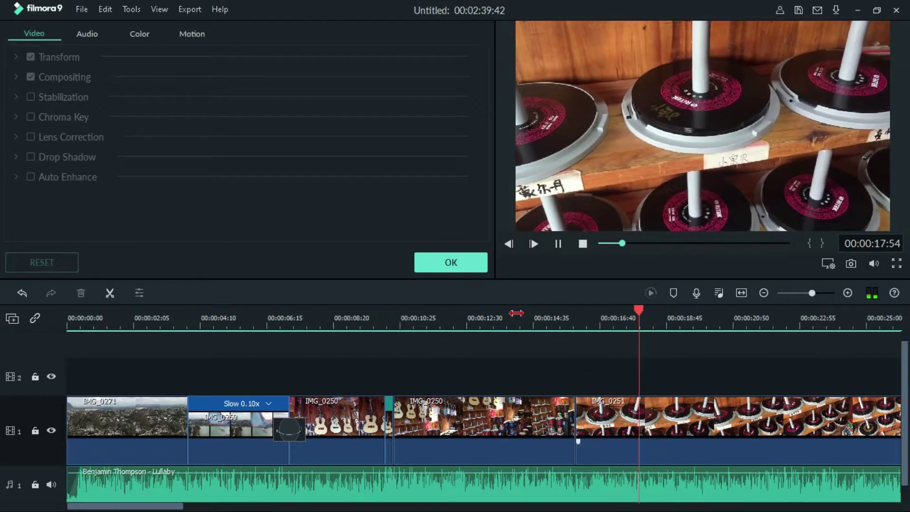
key("space")
left_click_drag(709, 308, 584, 319)
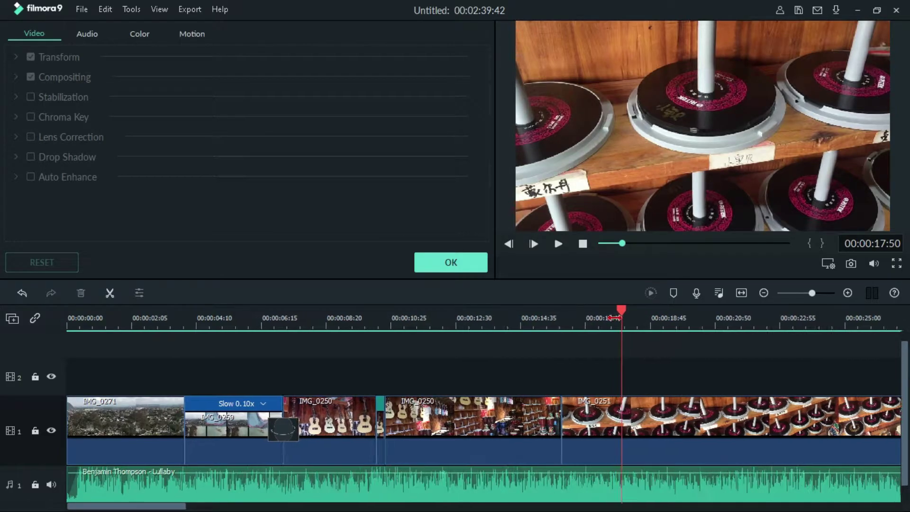
Step: Find the next cut point by ear and split clip IMG_0251 at 00:00:19:45
left_click(591, 413)
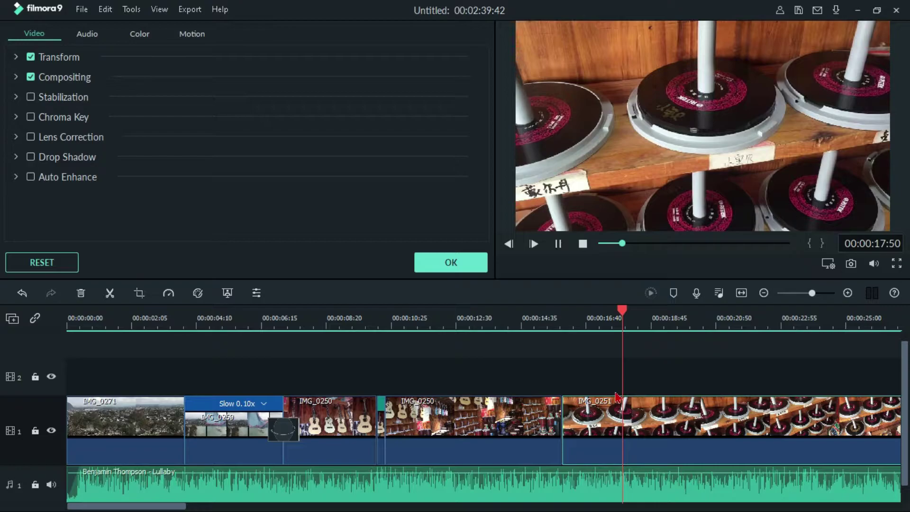
key("space")
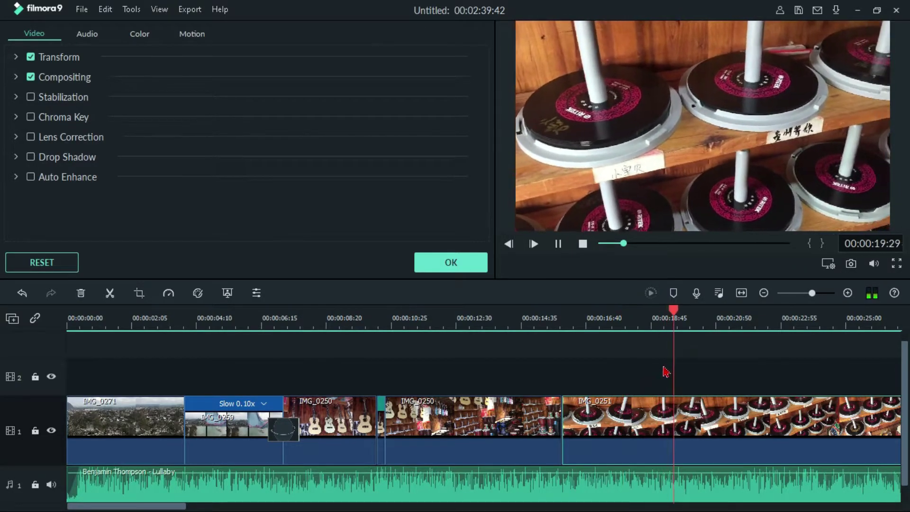
key("space")
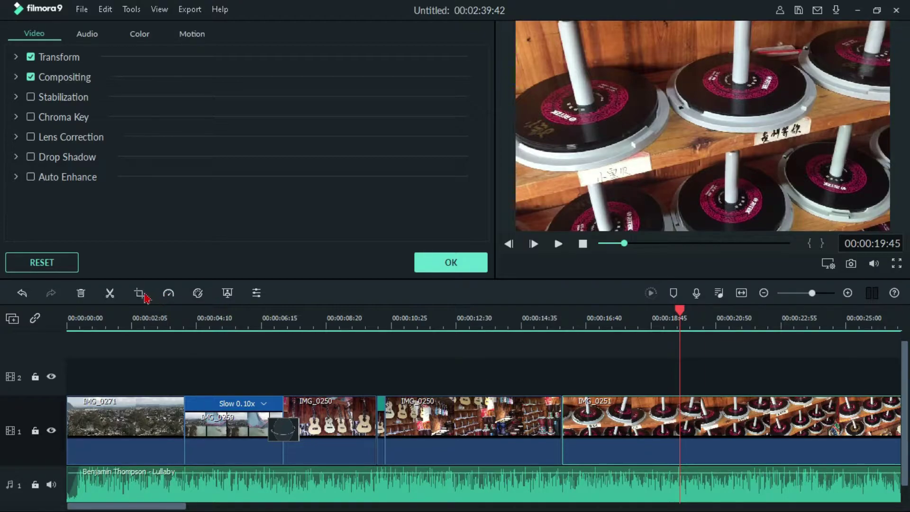
left_click(110, 293)
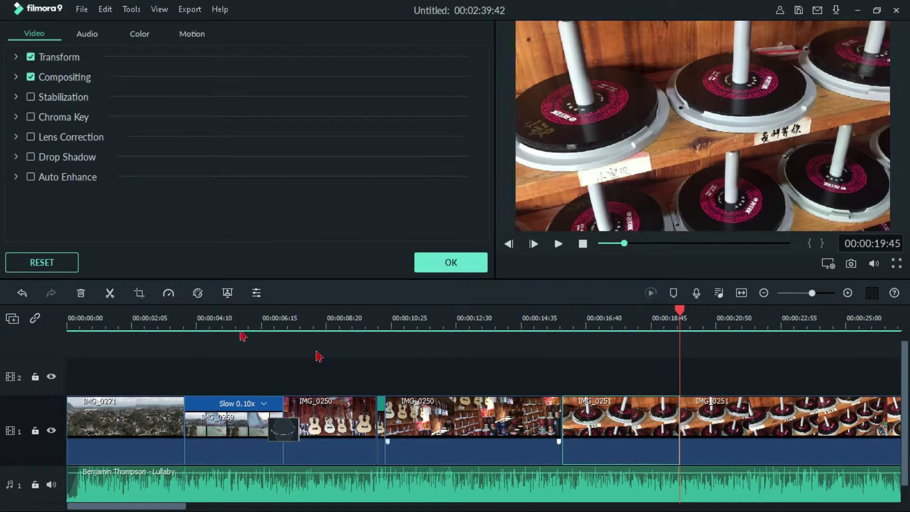
Step: Speed up the first IMG_0251 part to 4x and close the gap it leaves before the rest of the clip
left_click(168, 294)
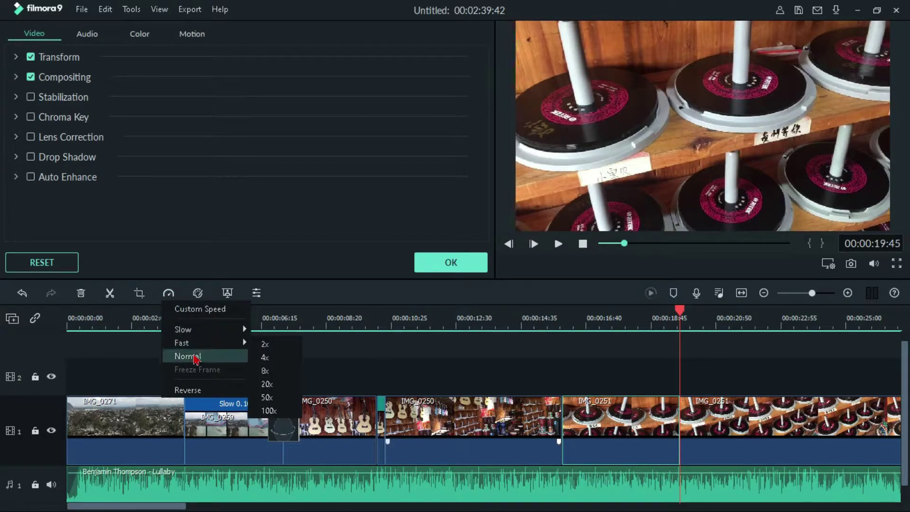
mouse_move(208, 333)
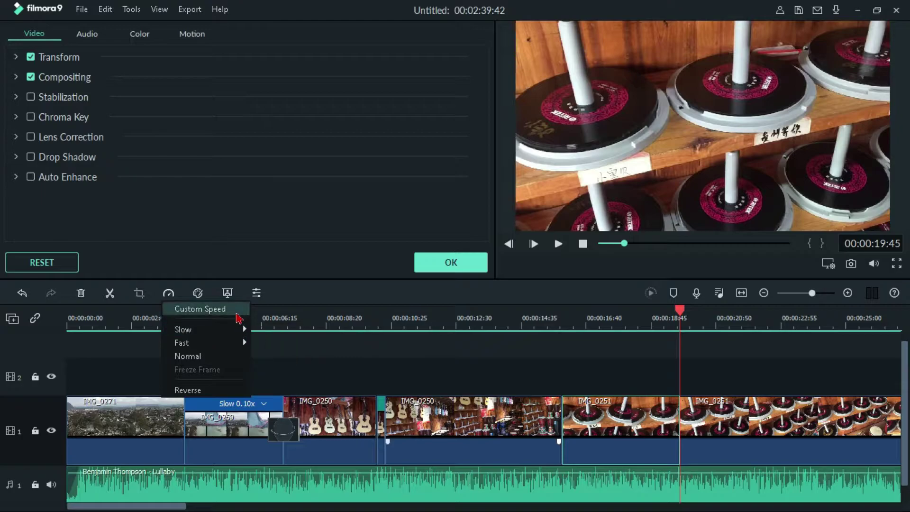
mouse_move(237, 342)
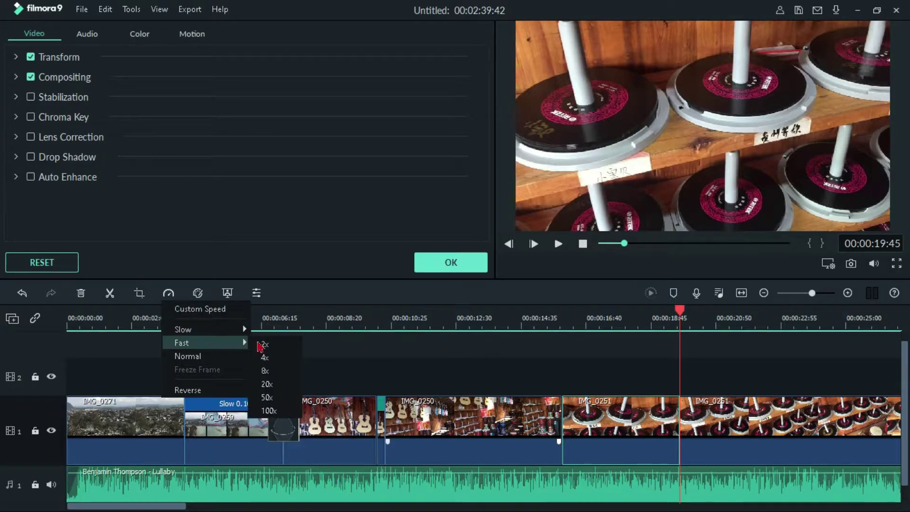
left_click(275, 357)
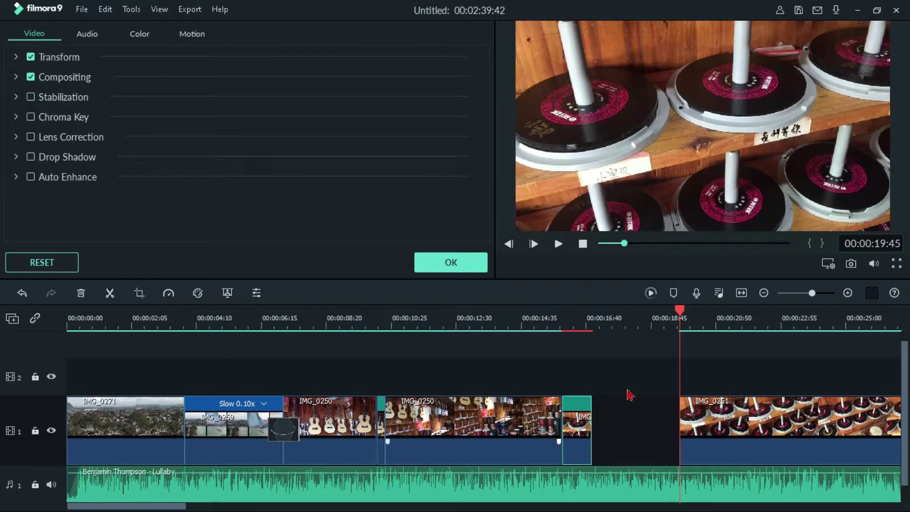
left_click(636, 419)
left_click(651, 423)
Step: Find the next cut point by ear and split the remaining IMG_0251 part at 00:00:19:18
key("space")
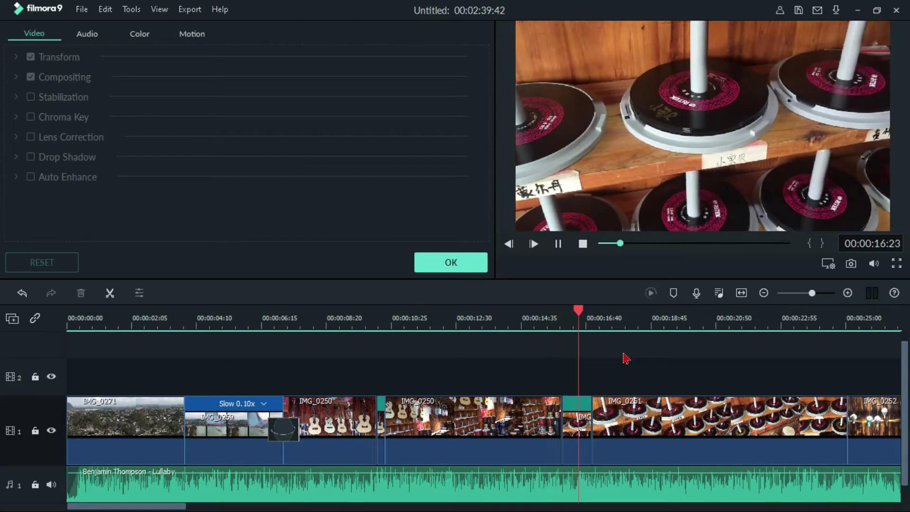
key("space")
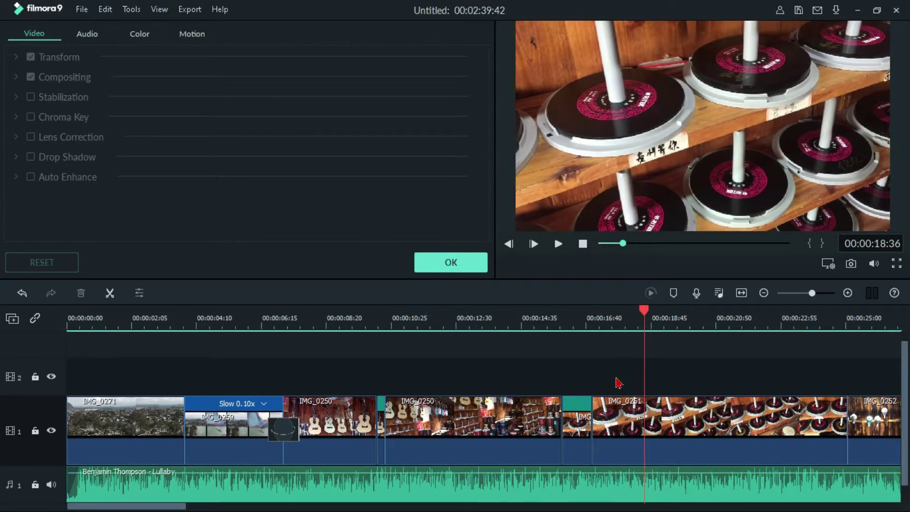
mouse_move(682, 318)
left_mouse_down()
mouse_move(661, 324)
mouse_move(671, 325)
left_mouse_up()
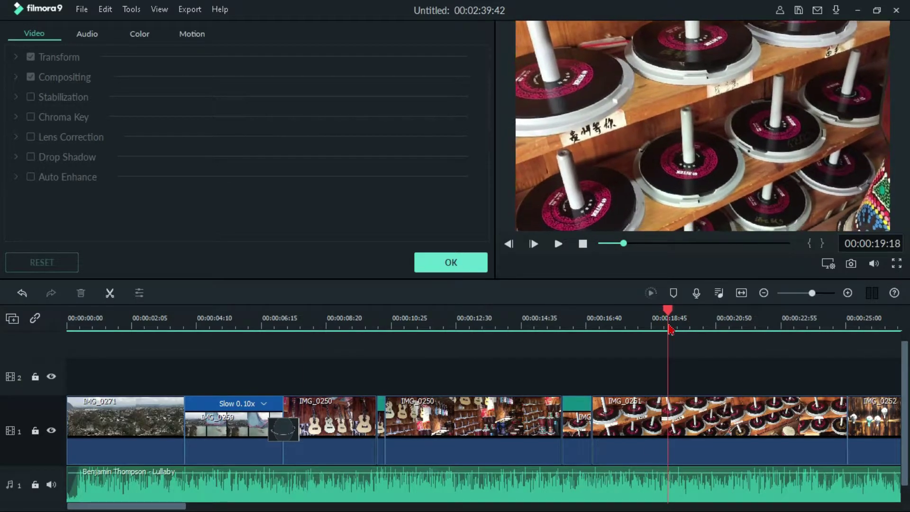
left_click(673, 431)
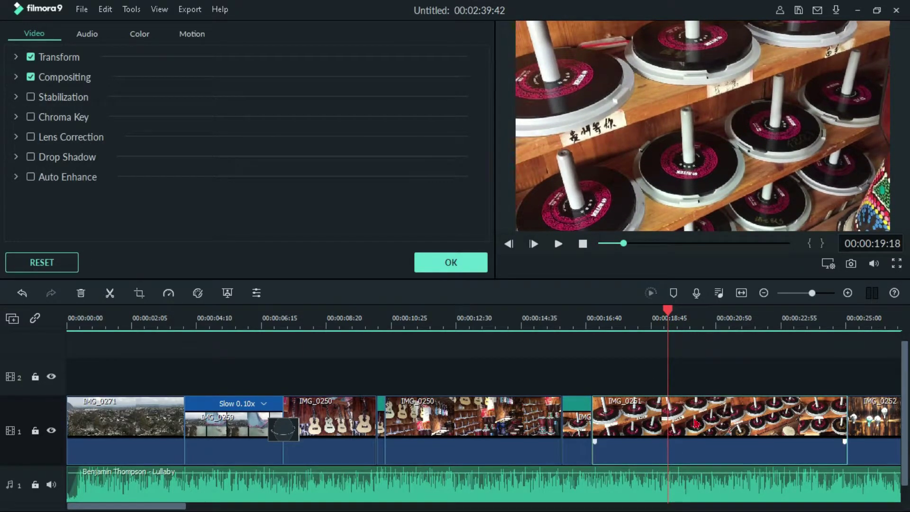
left_click(110, 294)
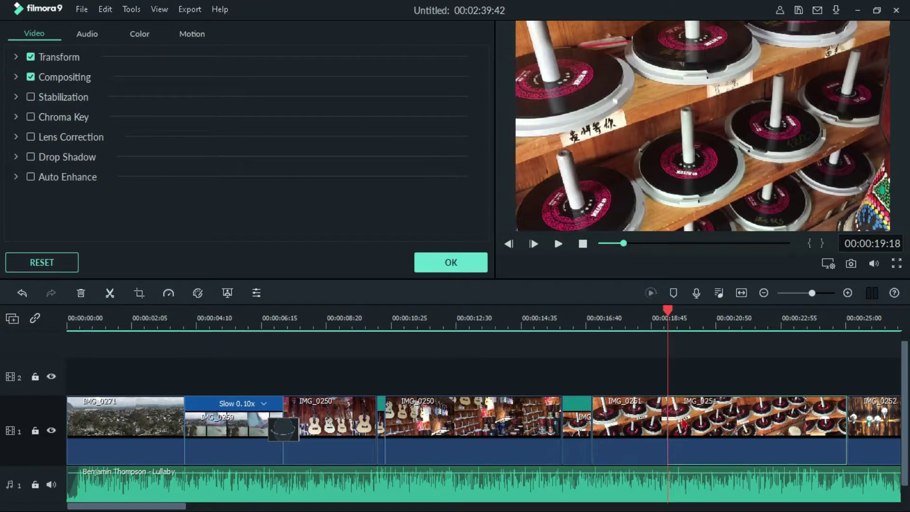
Step: Try to reverse the playback of the last IMG_0251 part
left_click(168, 294)
mouse_move(205, 329)
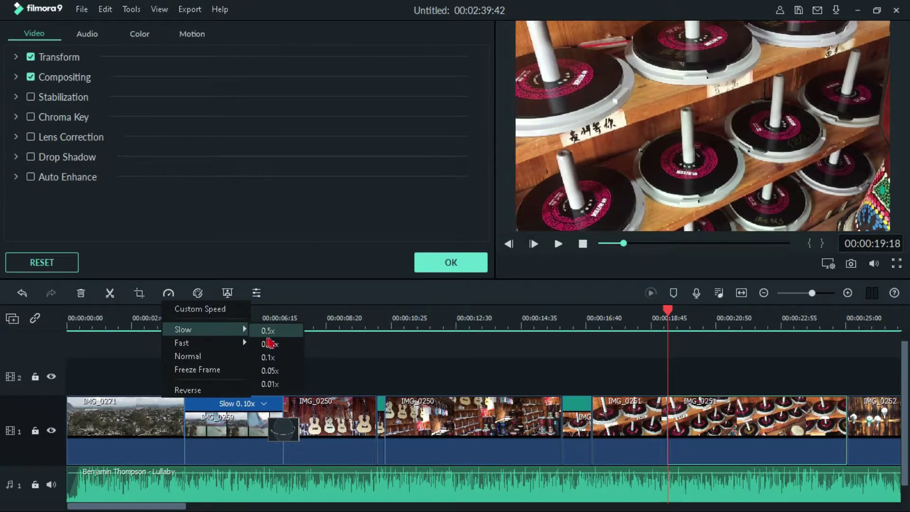
left_click(204, 390)
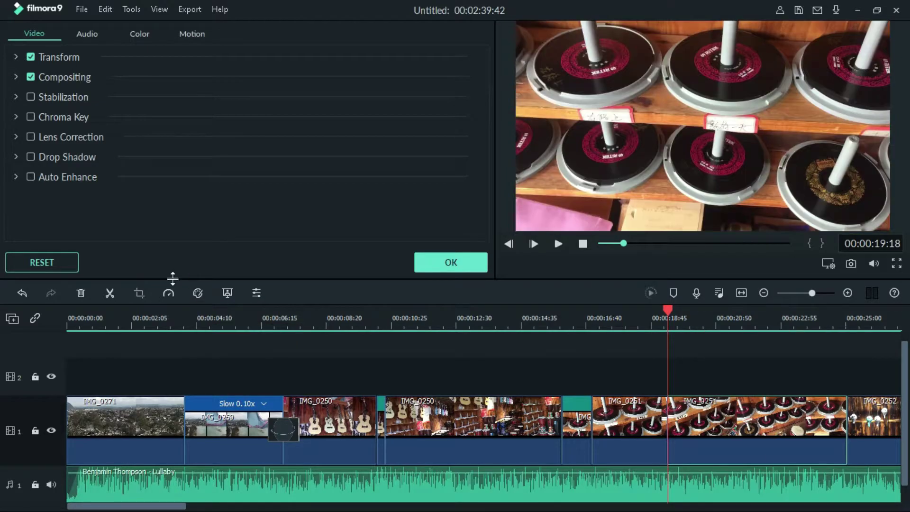
Step: Try to slow the last IMG_0251 part with a custom speed of 0.8
left_click(169, 294)
left_click(208, 311)
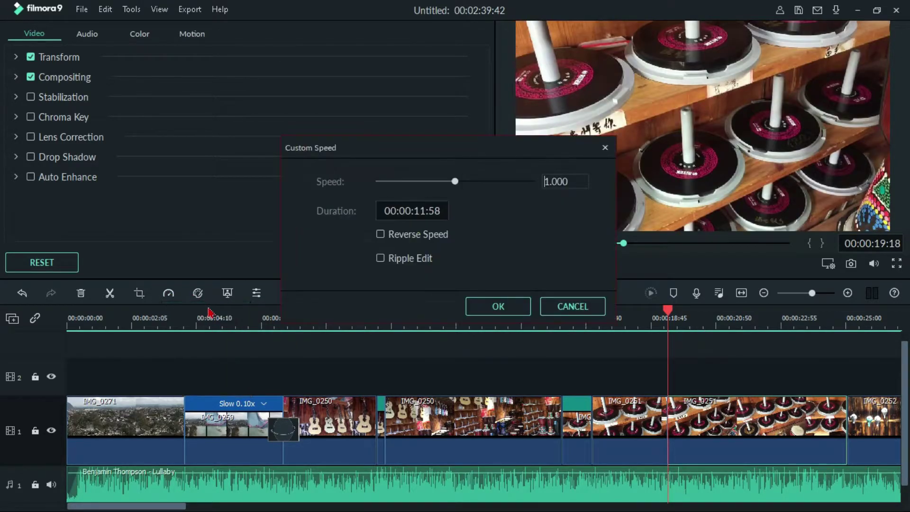
left_click_drag(571, 182, 544, 182)
type("0.8")
left_click(497, 310)
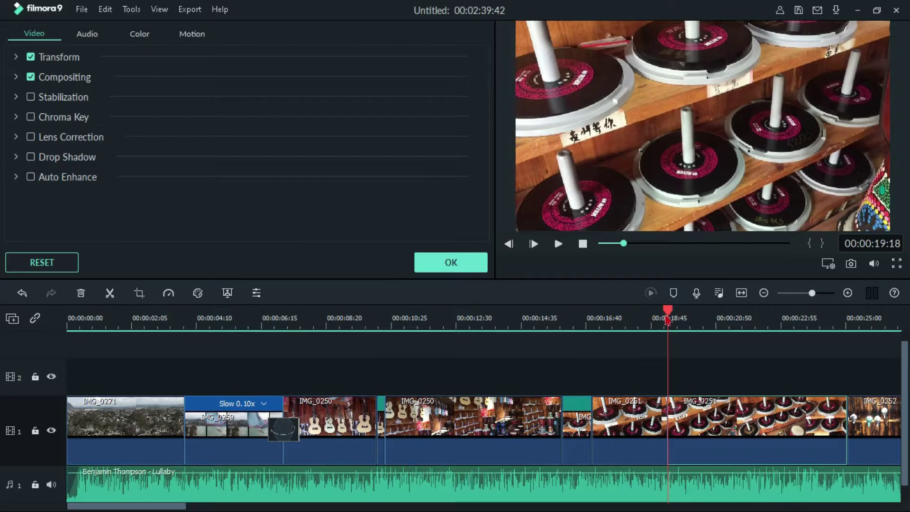
Step: Play from about 00:00:18:01 across the last IMG_0251 part into IMG_0252 to check it against the music
left_click_drag(662, 322, 625, 329)
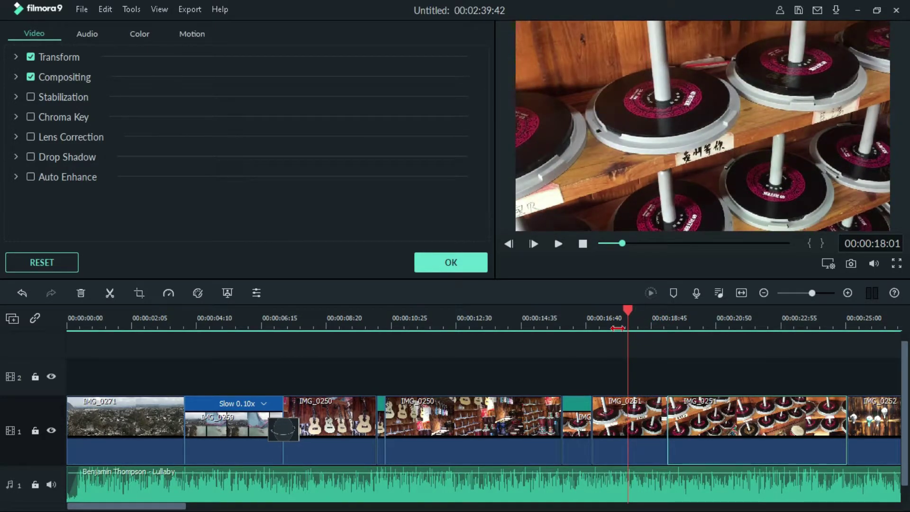
key("space")
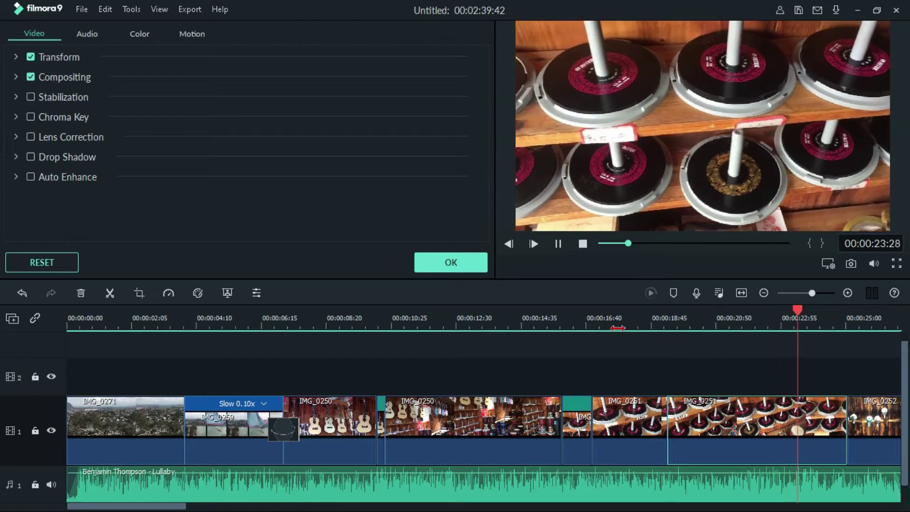
key("space")
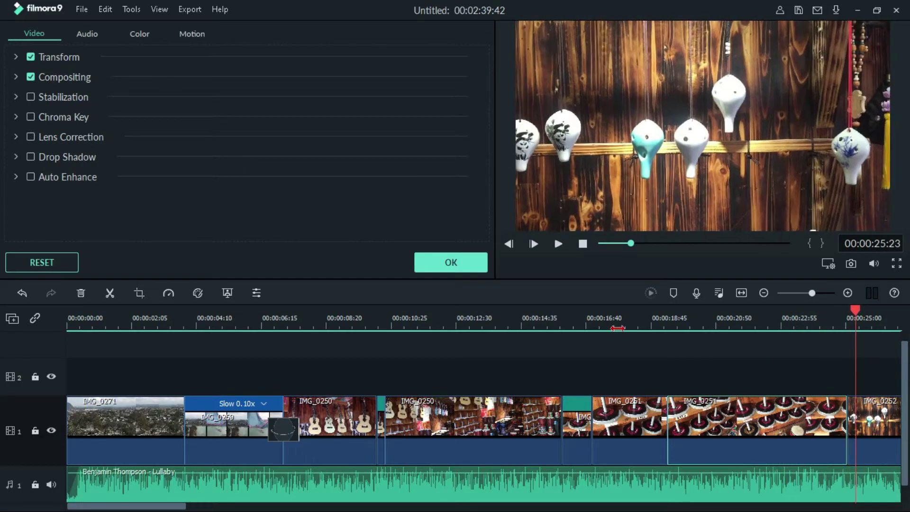
Step: Find the next cut point by ear and split clip IMG_0252 at 00:00:30:14
left_click(875, 416)
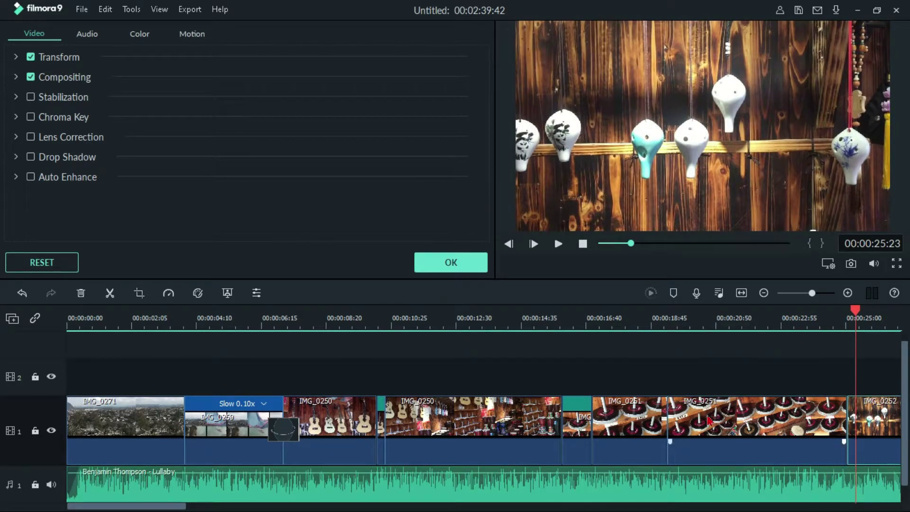
left_click_drag(857, 313, 742, 327)
key("space")
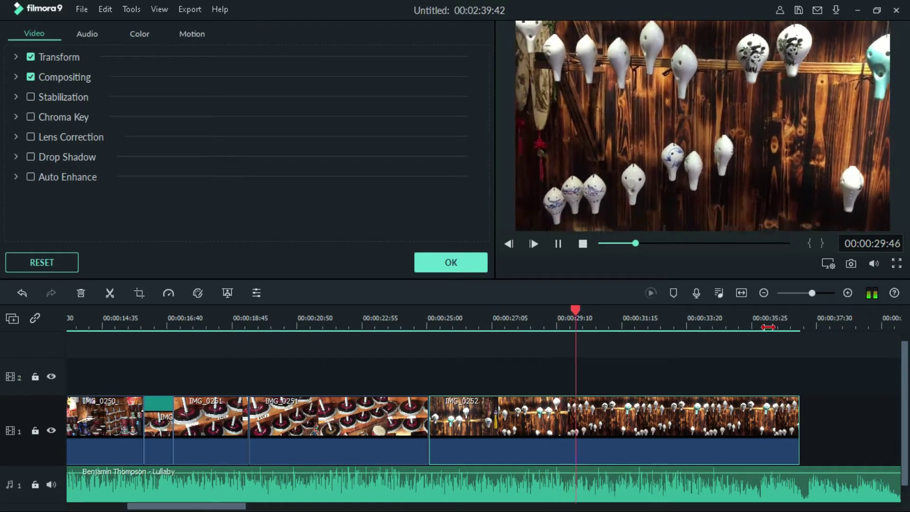
key("space")
left_click_drag(636, 319, 591, 373)
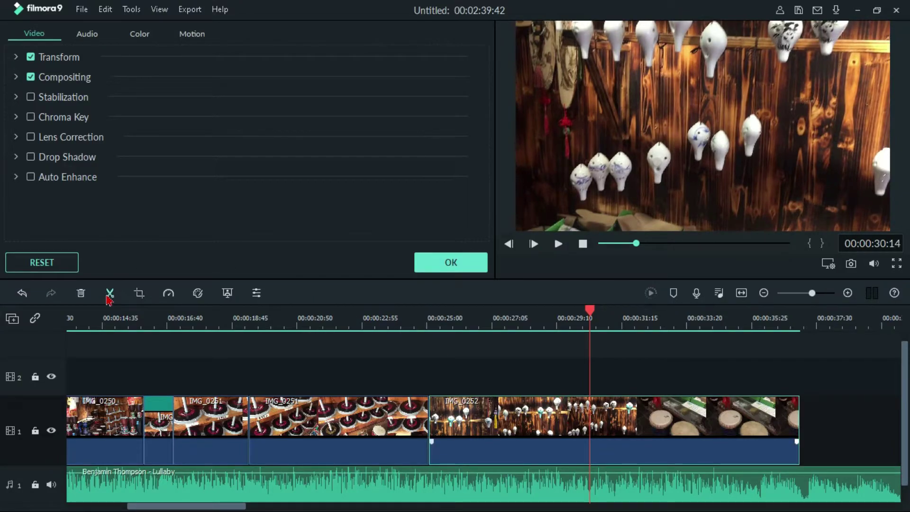
left_click(110, 292)
Step: Play the second IMG_0252 part and split it at 00:00:32:30, where the drums come into view
left_click(672, 425)
key("space")
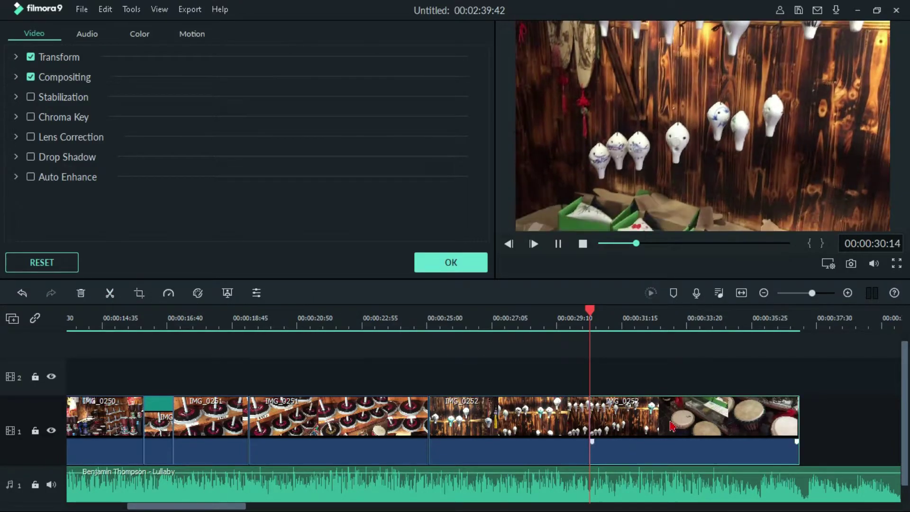
key("space")
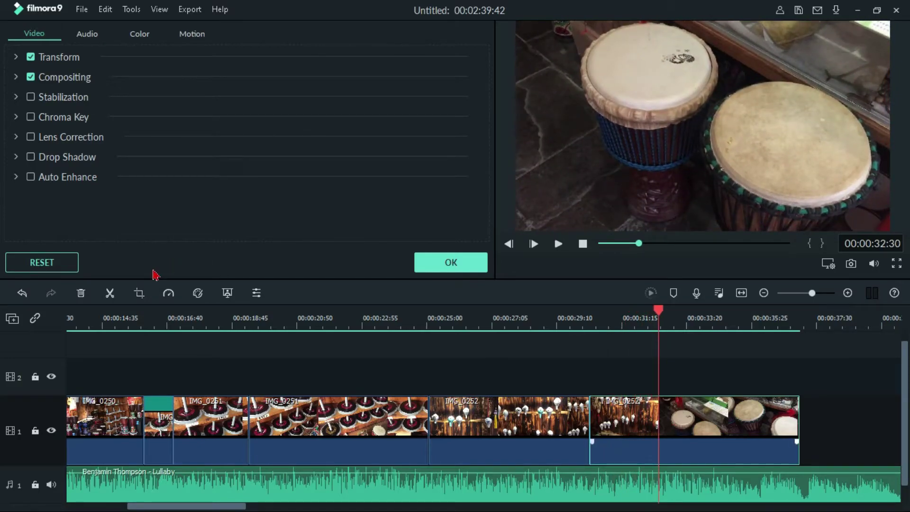
left_click(115, 296)
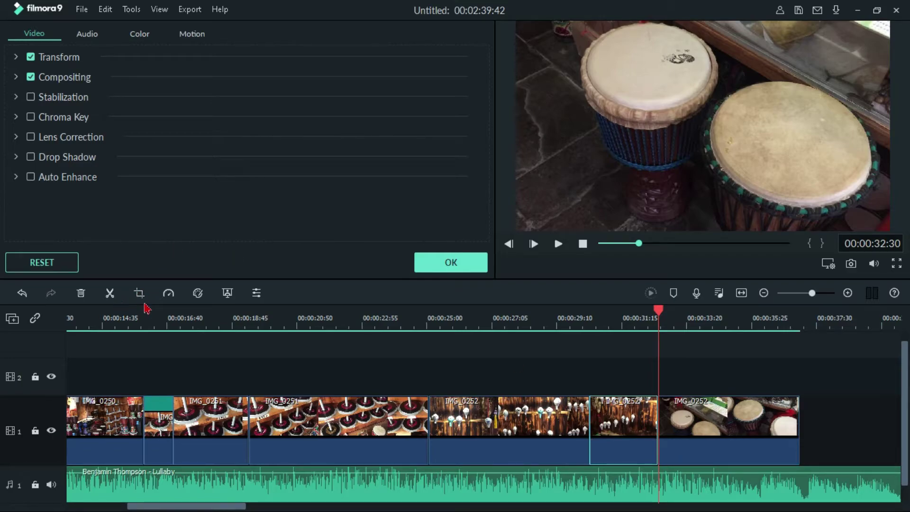
Step: Speed up the middle IMG_0252 part to 2x and close the gap it leaves before the drums part
left_click(169, 295)
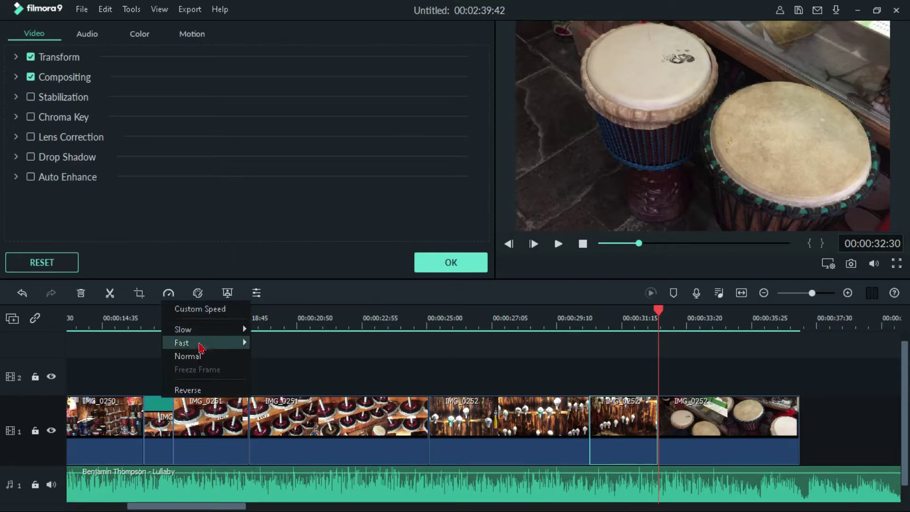
mouse_move(201, 346)
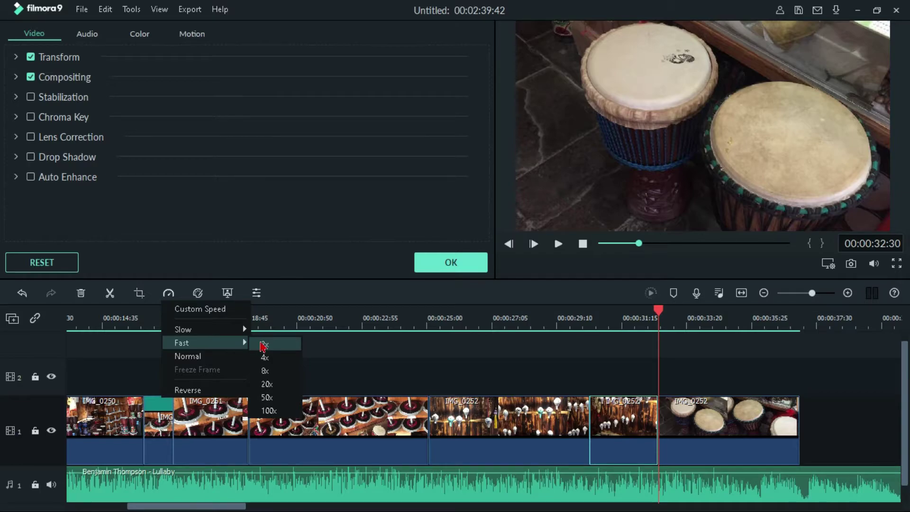
left_click(263, 347)
left_click(642, 418)
right_click(649, 417)
left_click(650, 419)
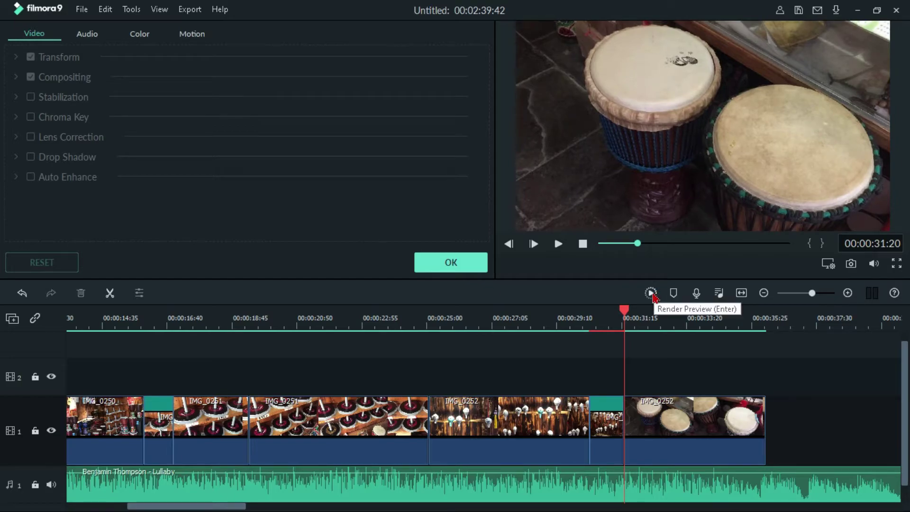
Step: Render the preview and play from about 00:00:29:25 past the end of the last clip to check it against the music
left_click(652, 294)
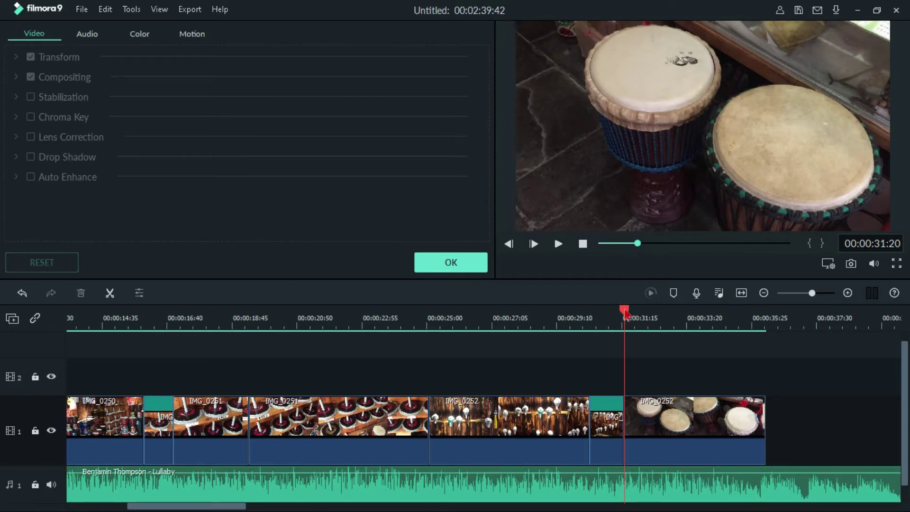
left_click_drag(624, 310, 565, 315)
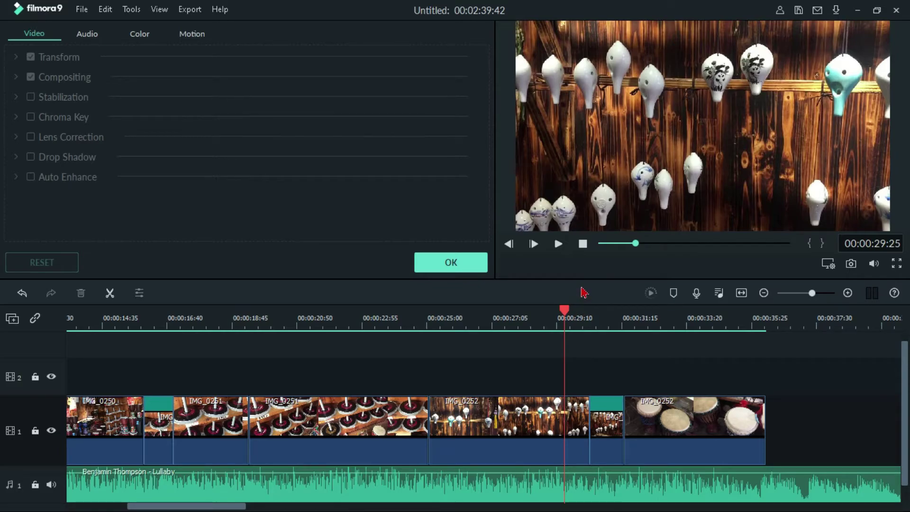
key("space")
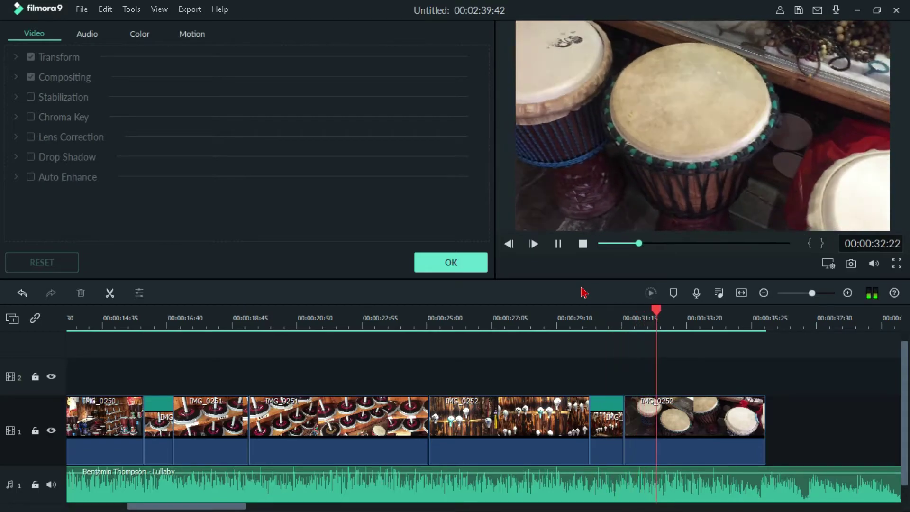
key("space")
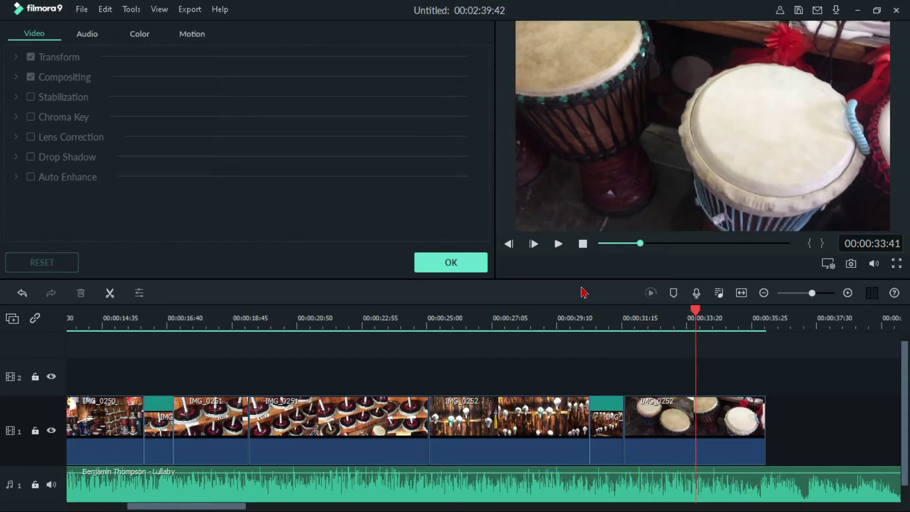
key("space")
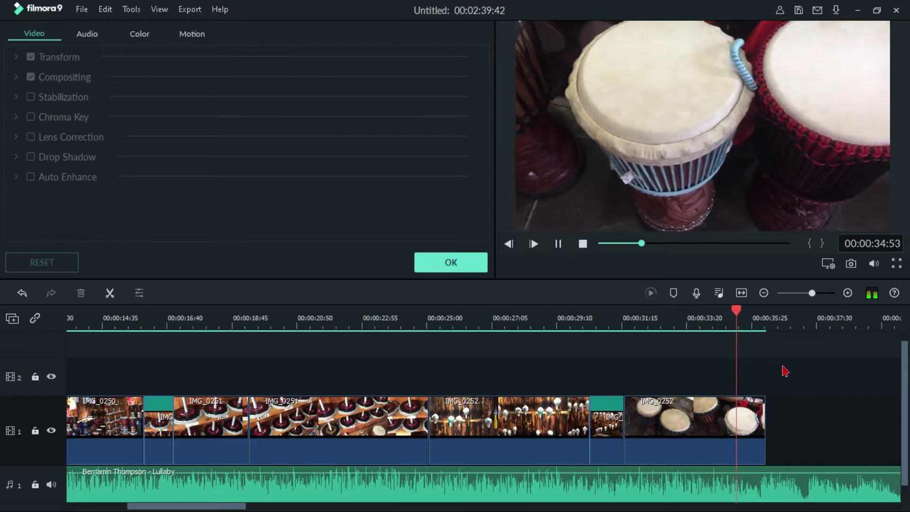
key("space")
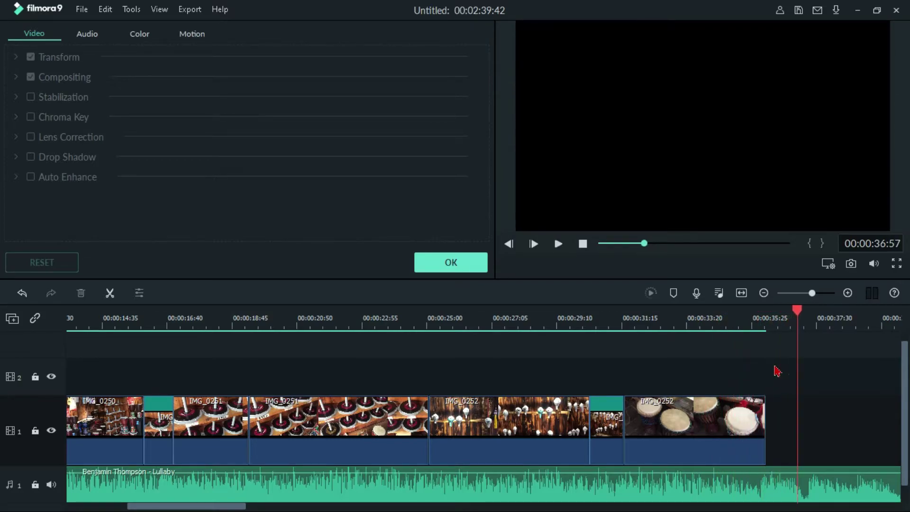
Step: Find the music's end point by ear past the last clip, split the Lullaby track at 00:00:37:05 and delete the remainder
left_click_drag(907, 444, 908, 464)
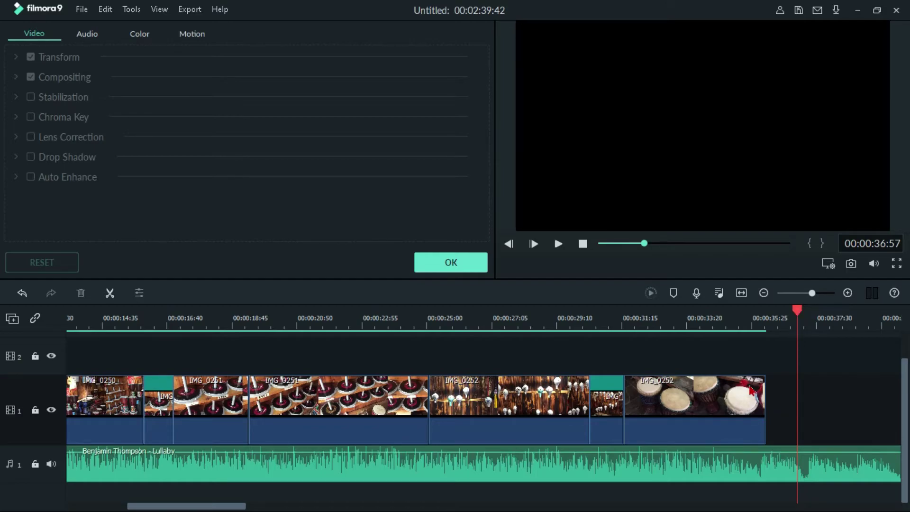
left_click_drag(798, 320, 742, 324)
key("space")
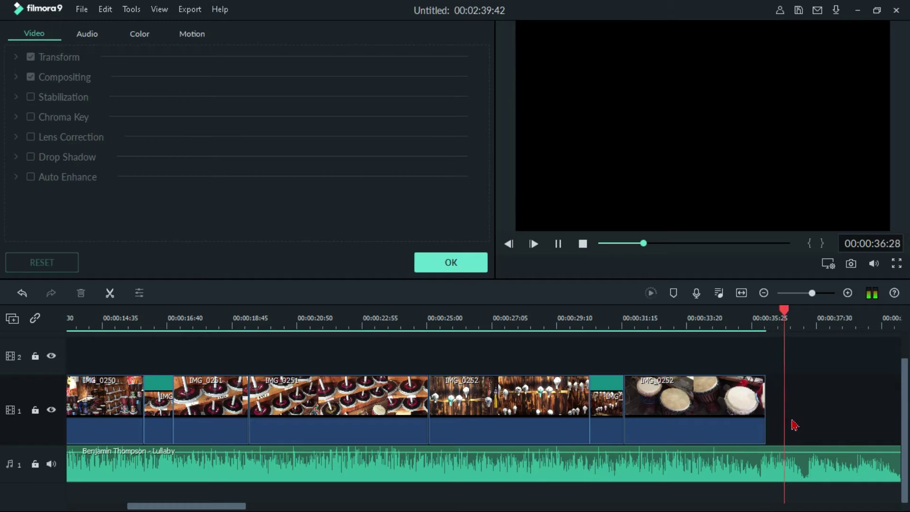
key("space")
left_click_drag(812, 315, 805, 319)
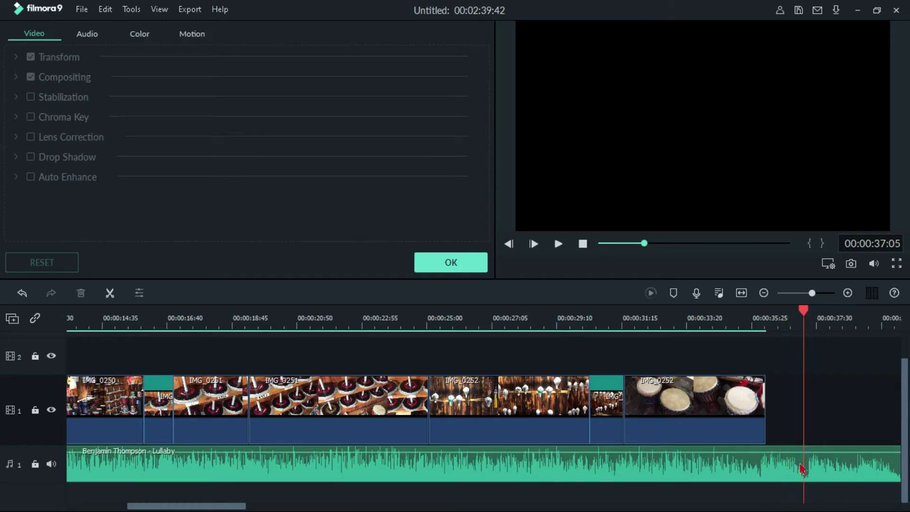
left_click(838, 477)
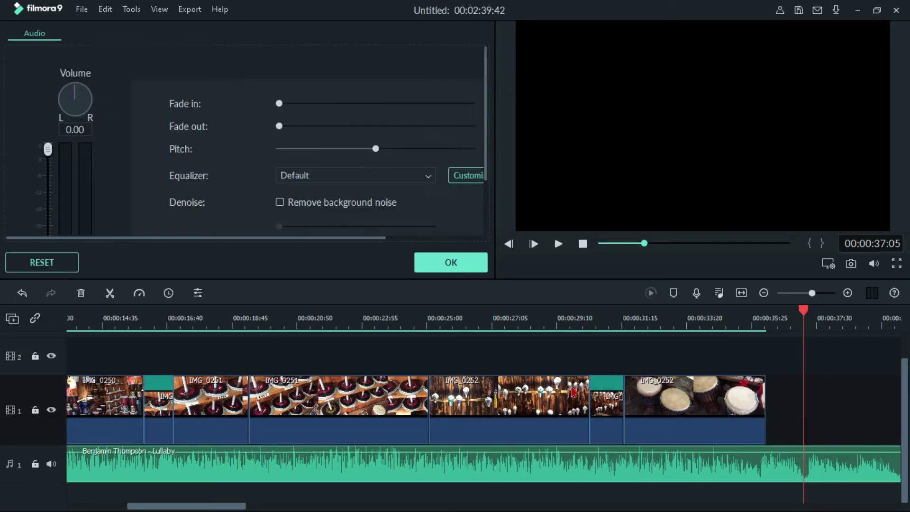
left_click(114, 302)
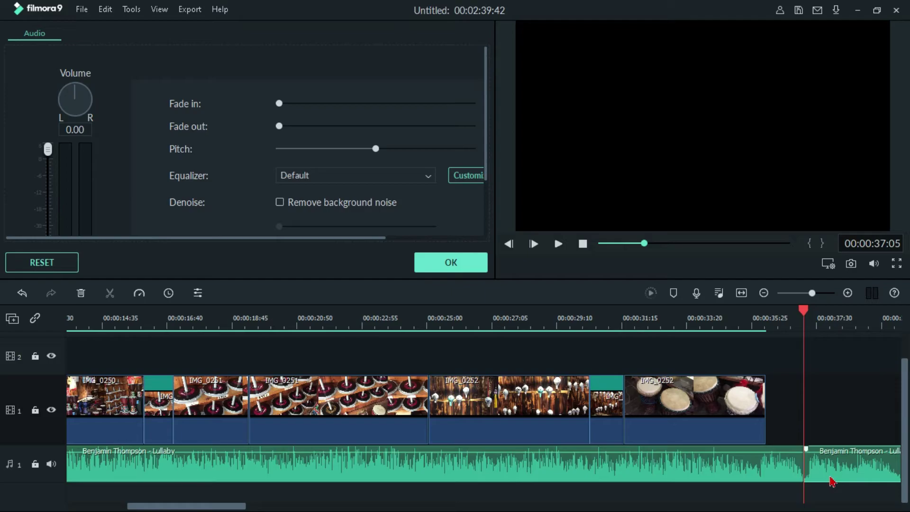
key("Delete")
Step: Fade out the Lullaby track from about the end of the last video clip and play from 00:00:33:30 to check it
left_click(785, 473)
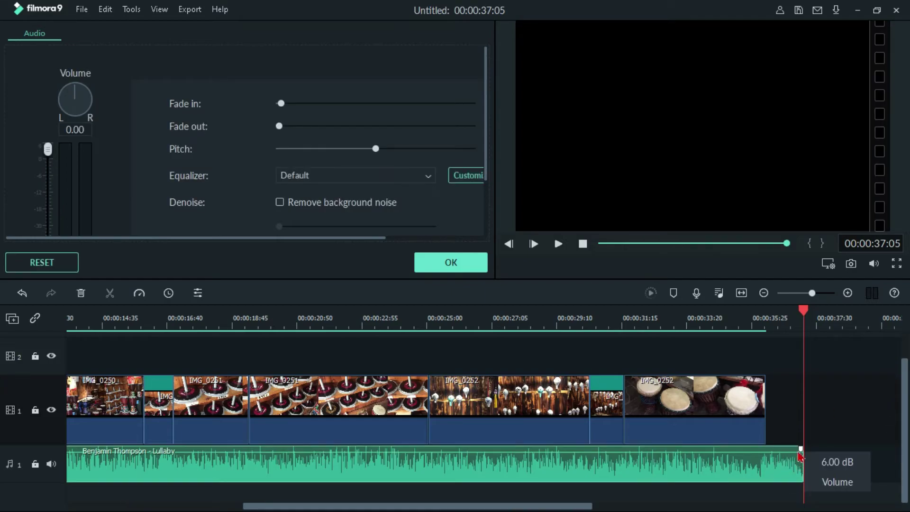
left_click_drag(801, 451, 767, 452)
left_click(695, 322)
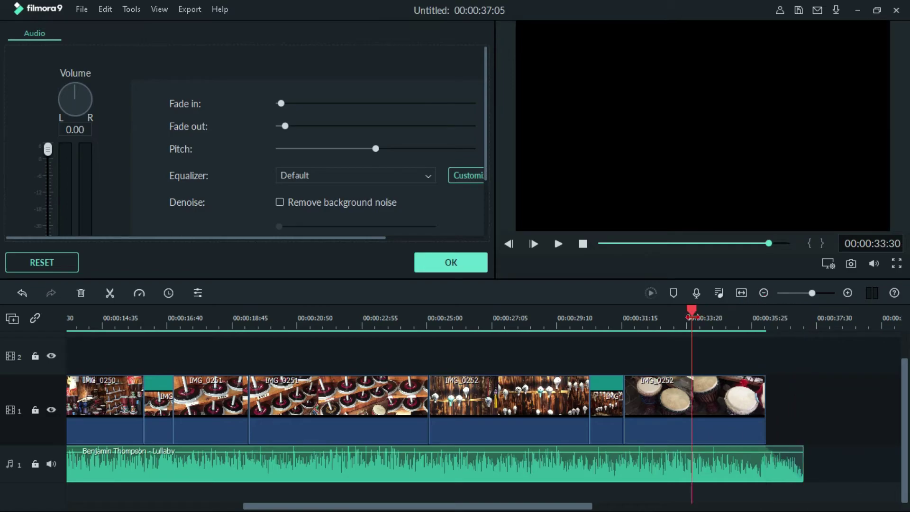
key("space")
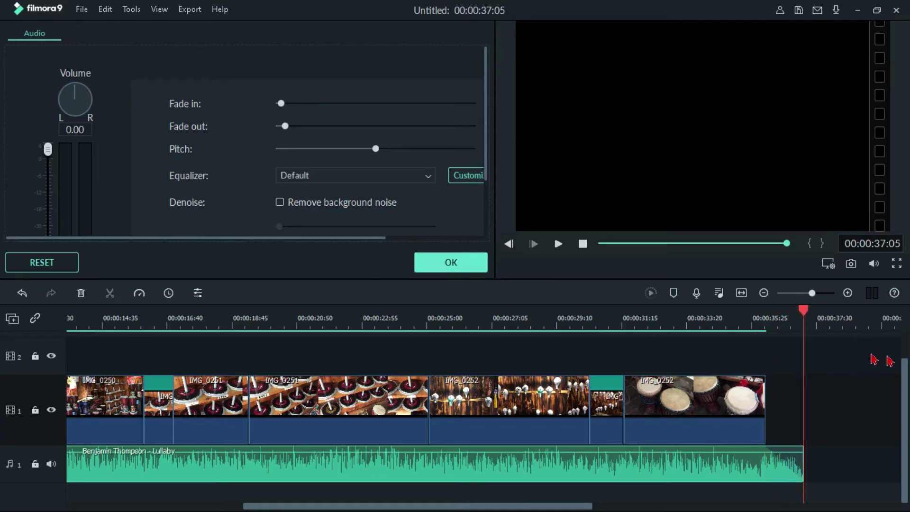
left_click_drag(905, 385, 906, 359)
left_click_drag(390, 507, 96, 485)
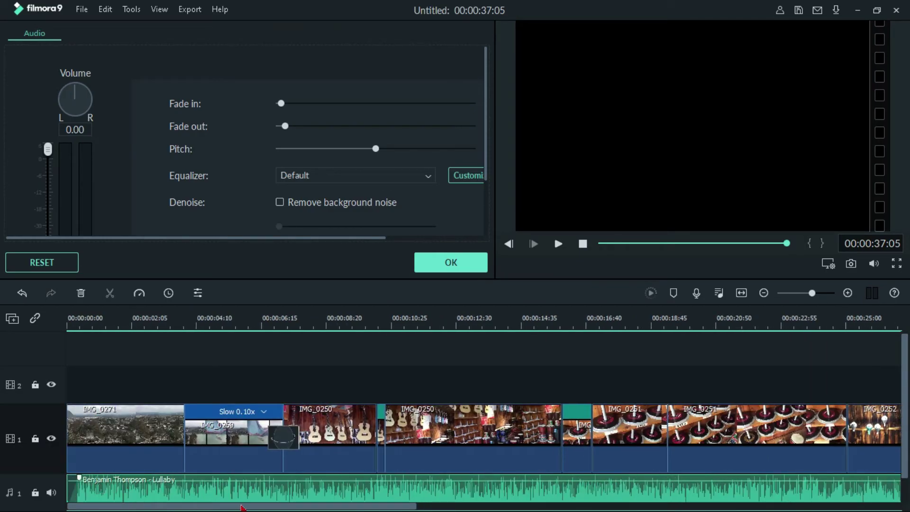
left_click_drag(241, 505, 294, 502)
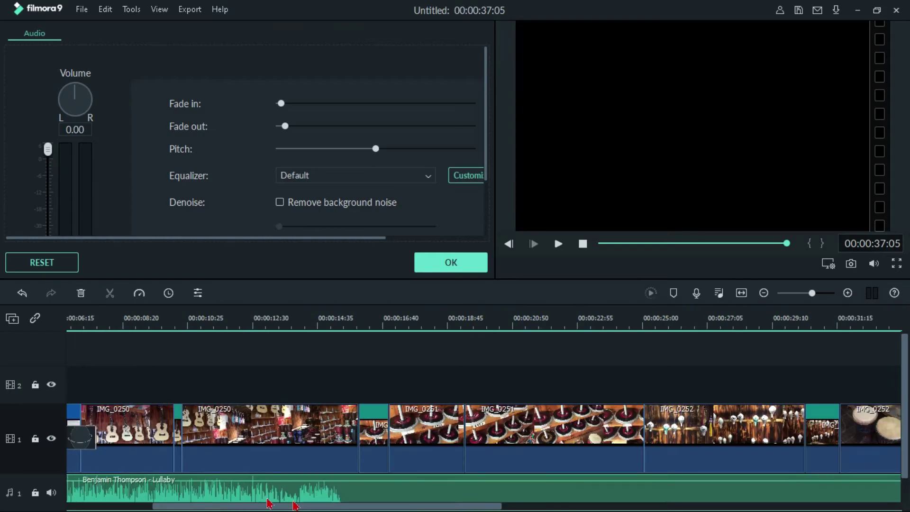